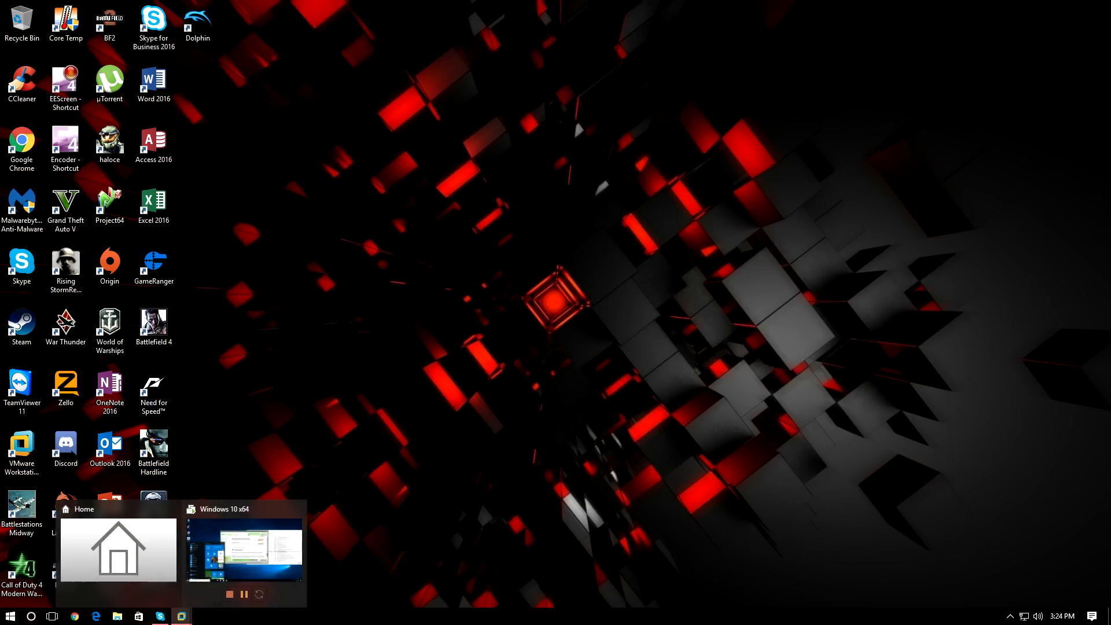
Switch to the Windows 10 x64 virtual machine and dismiss its open Start menu.
{"action": "left_click", "coordinate": [182, 616]}
{"action": "left_click", "coordinate": [182, 616]}
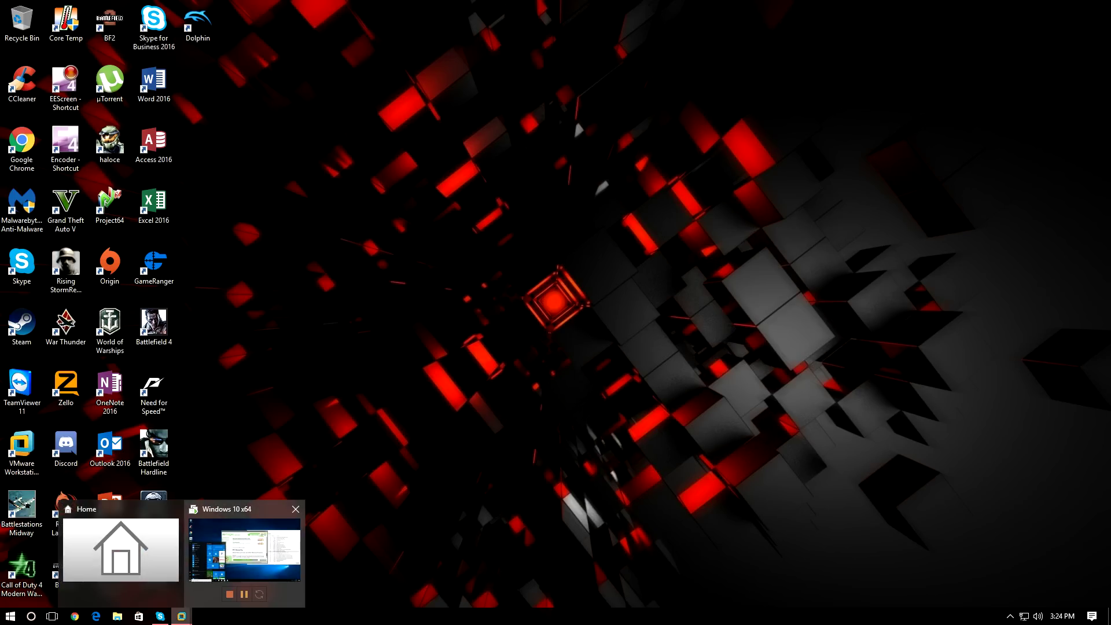
{"action": "mouse_move", "coordinate": [244, 549]}
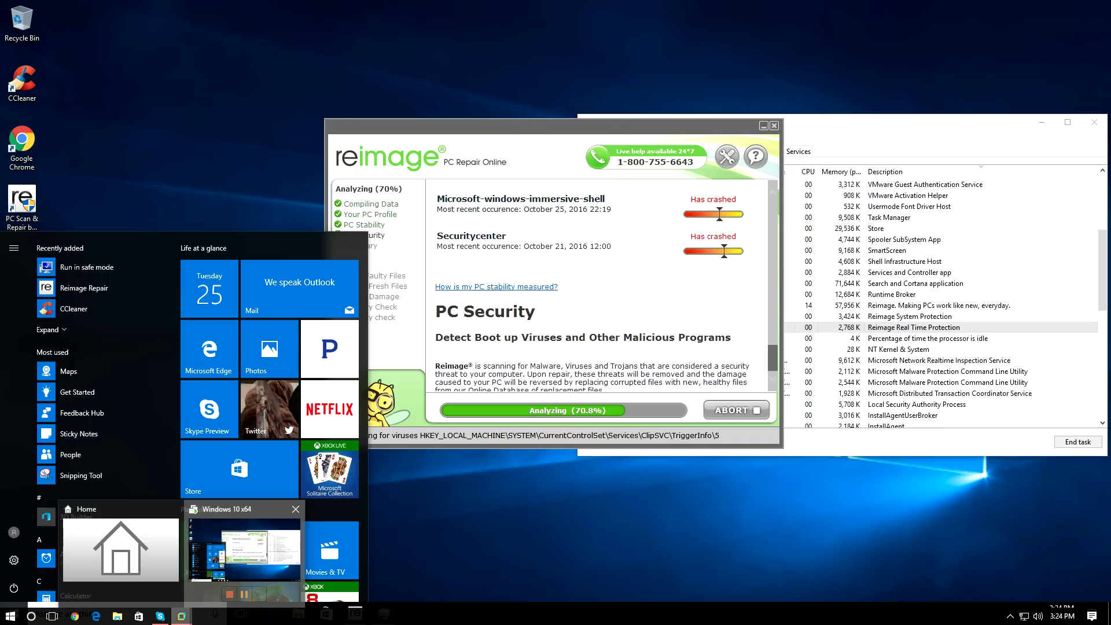
{"action": "left_click", "coordinate": [244, 550]}
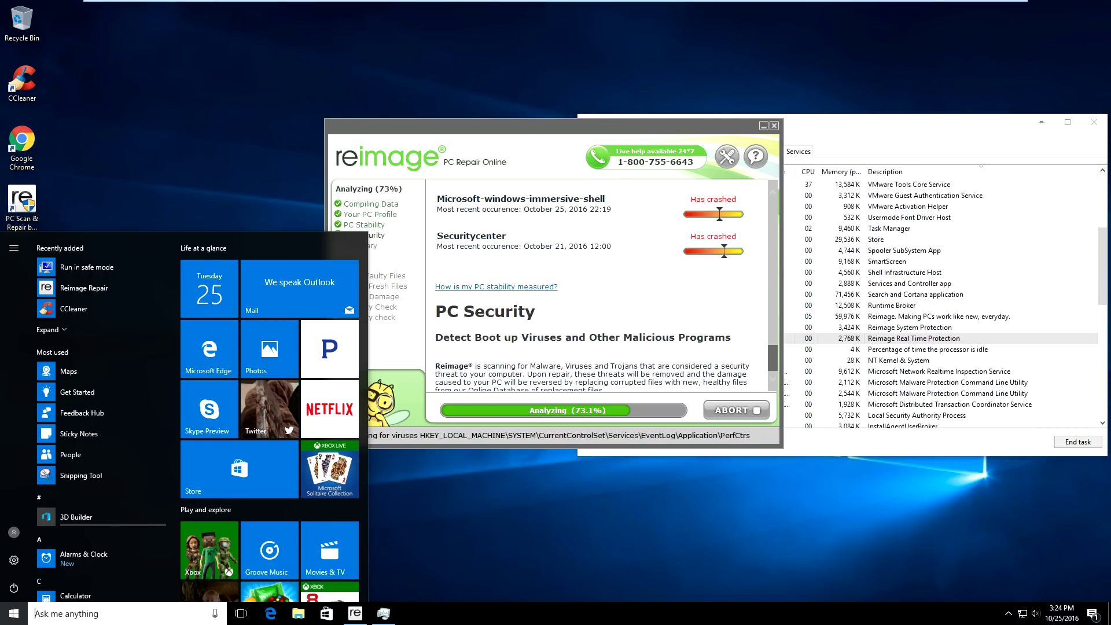
{"action": "key", "text": "Escape"}
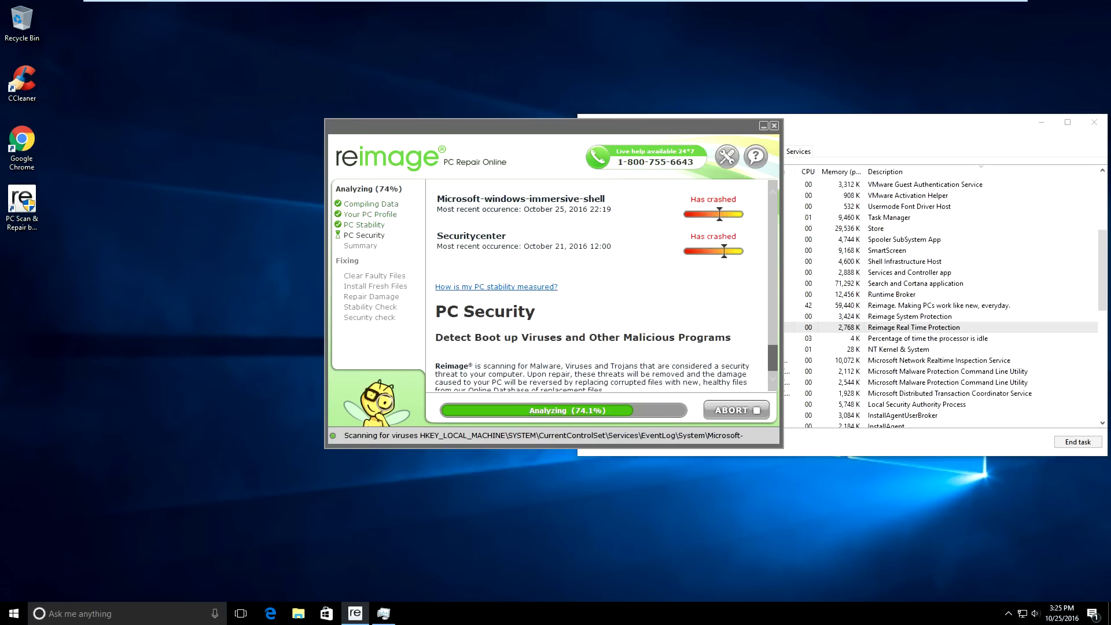
Close Task Manager and move the Reimage scan window to the upper middle of the desktop.
{"action": "mouse_move", "coordinate": [404, 127]}
{"action": "left_mouse_down"}
{"action": "mouse_move", "coordinate": [288, 127]}
{"action": "mouse_move", "coordinate": [384, 123]}
{"action": "left_mouse_up"}
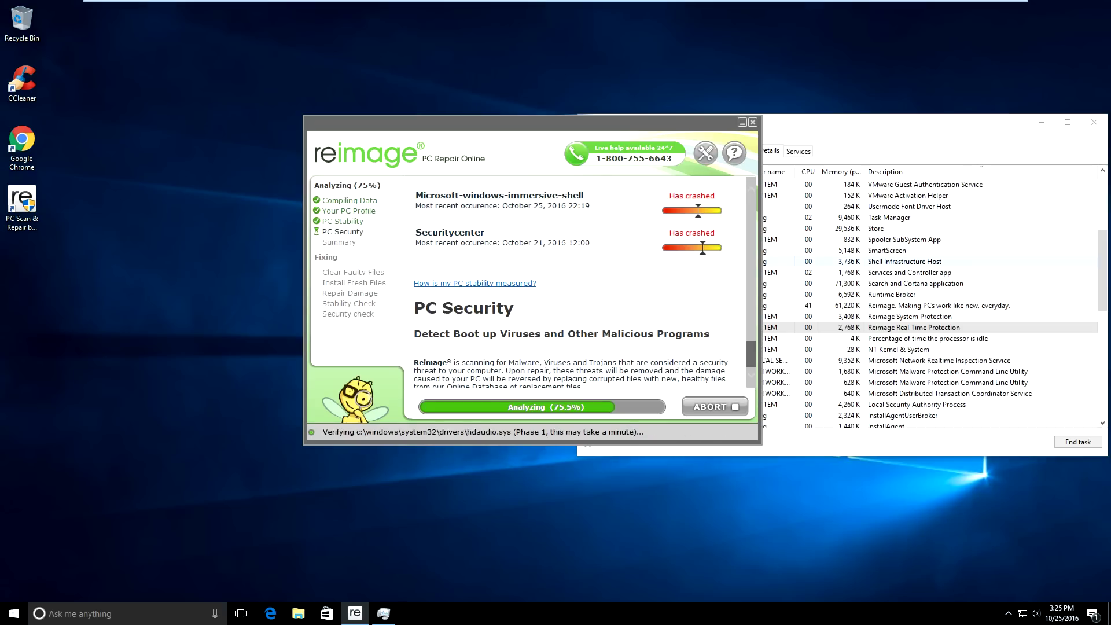
{"action": "left_click", "coordinate": [901, 123]}
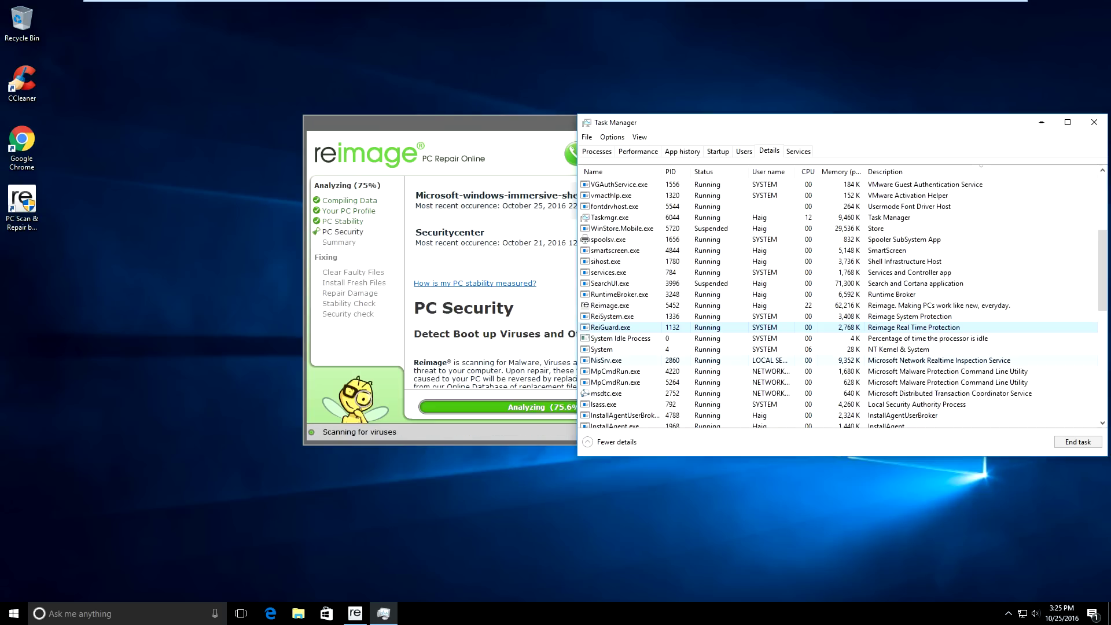
{"action": "key", "text": "alt+Tab"}
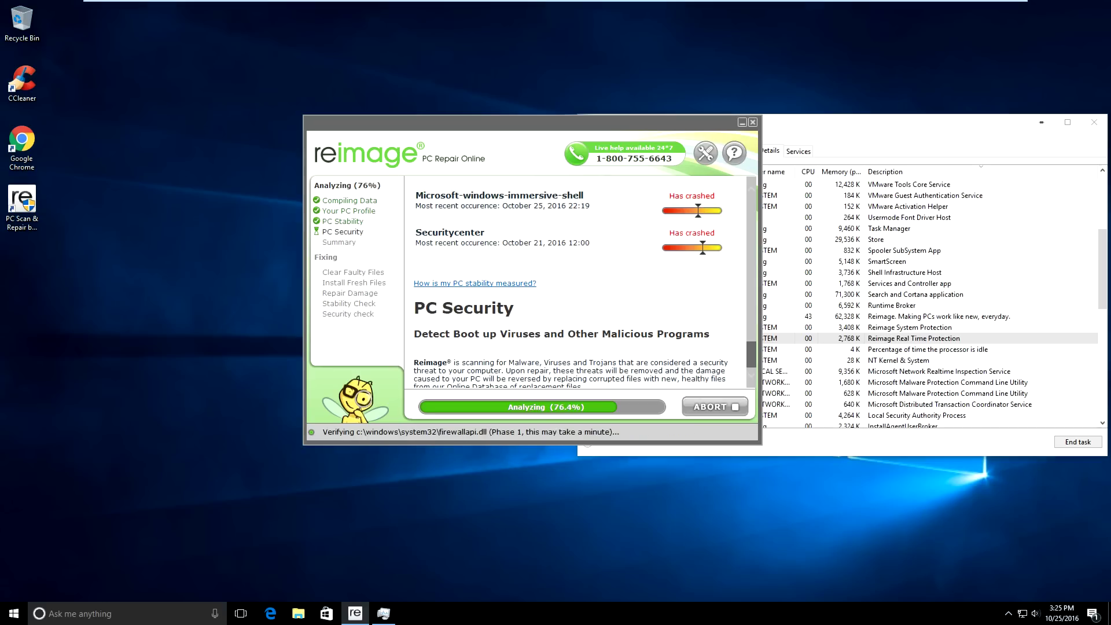
{"action": "left_click_drag", "start_coordinate": [624, 123], "coordinate": [549, 98]}
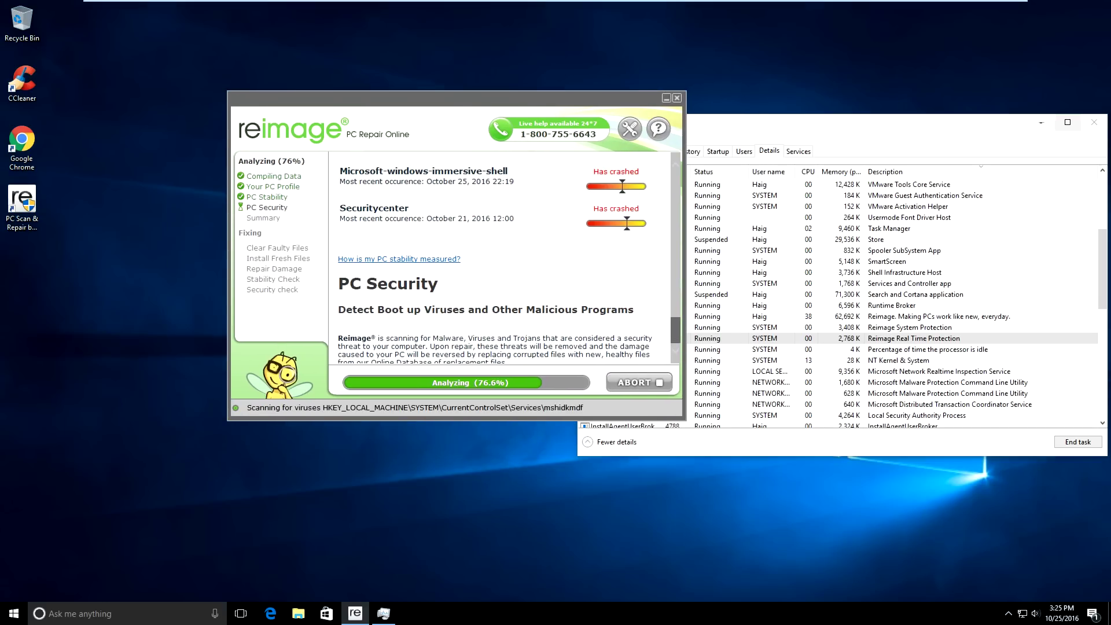
{"action": "left_click", "coordinate": [1093, 122]}
{"action": "left_click_drag", "start_coordinate": [445, 98], "coordinate": [573, 97]}
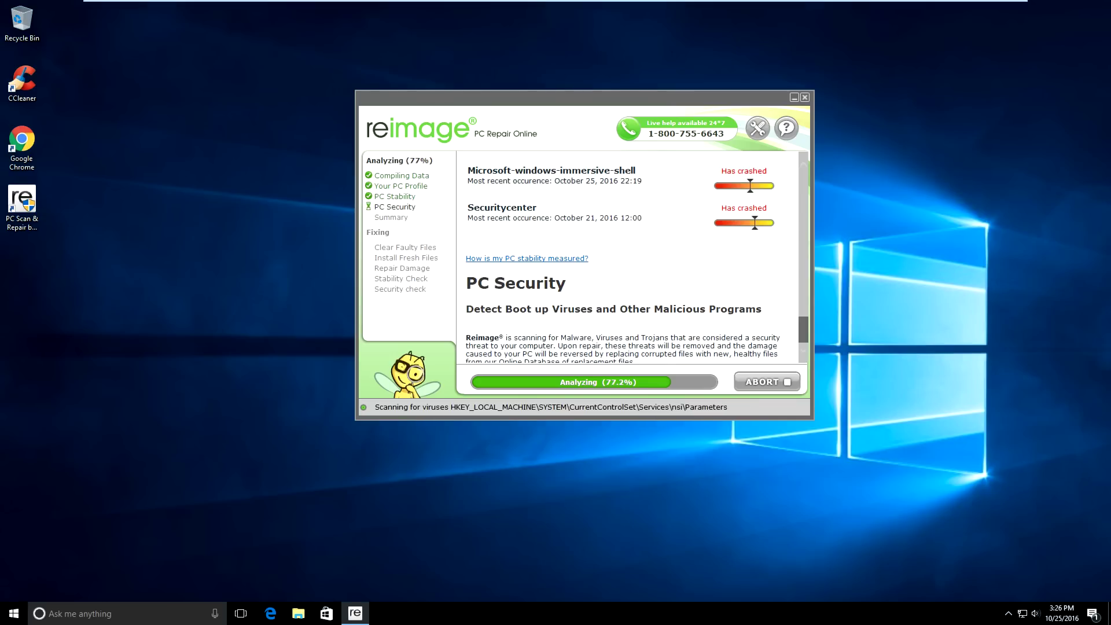
Open Task Manager and show it in the expanded view with more details.
{"action": "right_click", "coordinate": [484, 612]}
{"action": "left_click", "coordinate": [525, 554]}
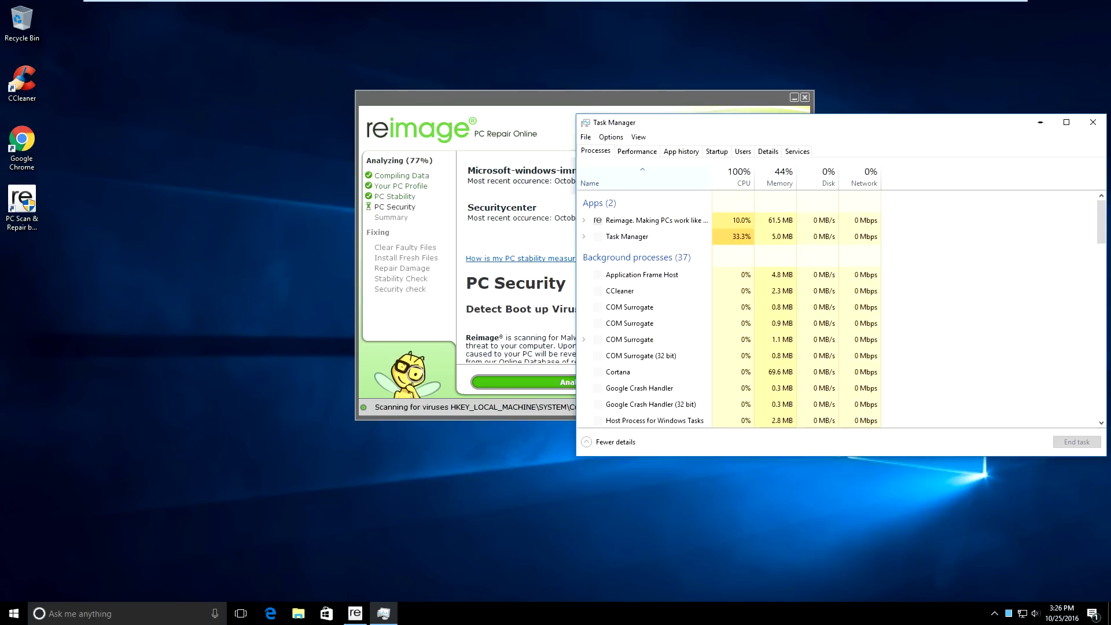
{"action": "left_click", "coordinate": [614, 442]}
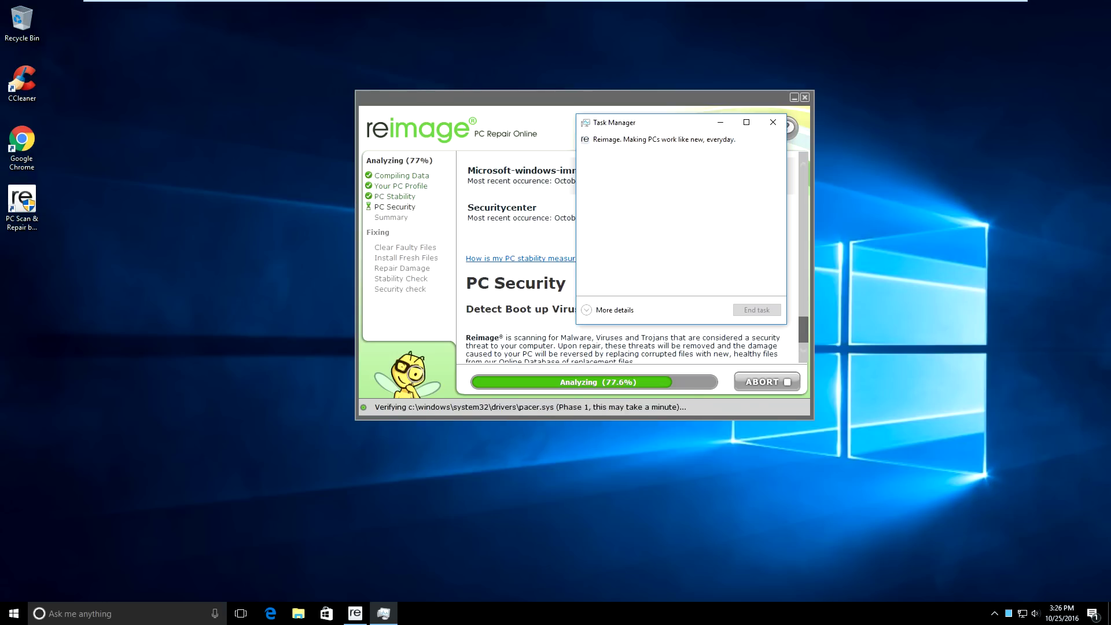
{"action": "key", "text": "alt+d"}
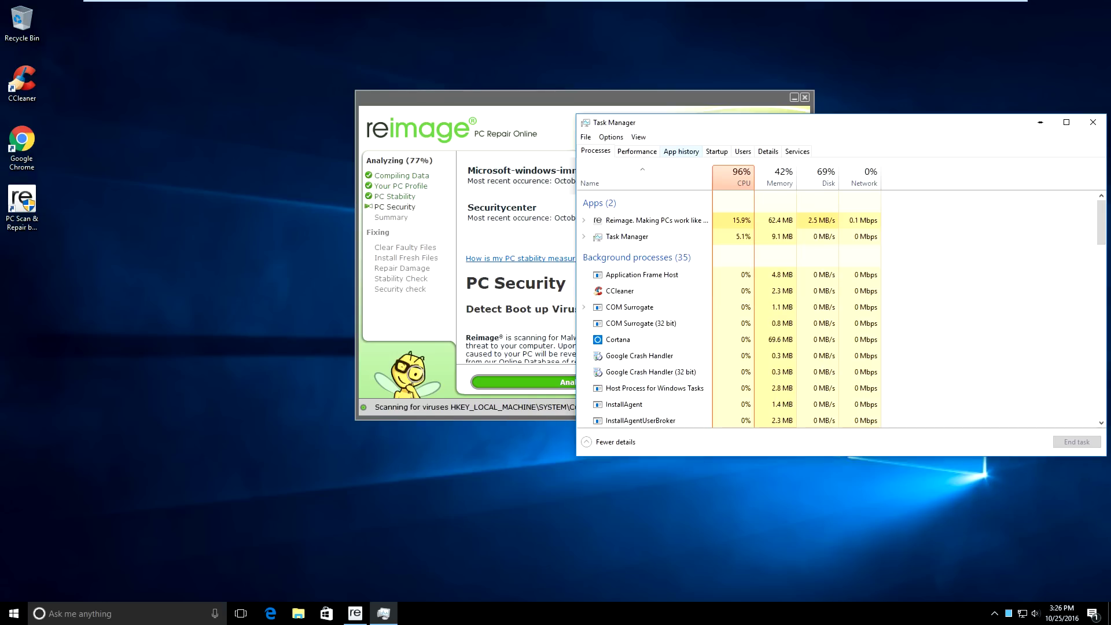
Show Task Manager's Details list of processes, sorted by description in descending order.
{"action": "left_click", "coordinate": [767, 151]}
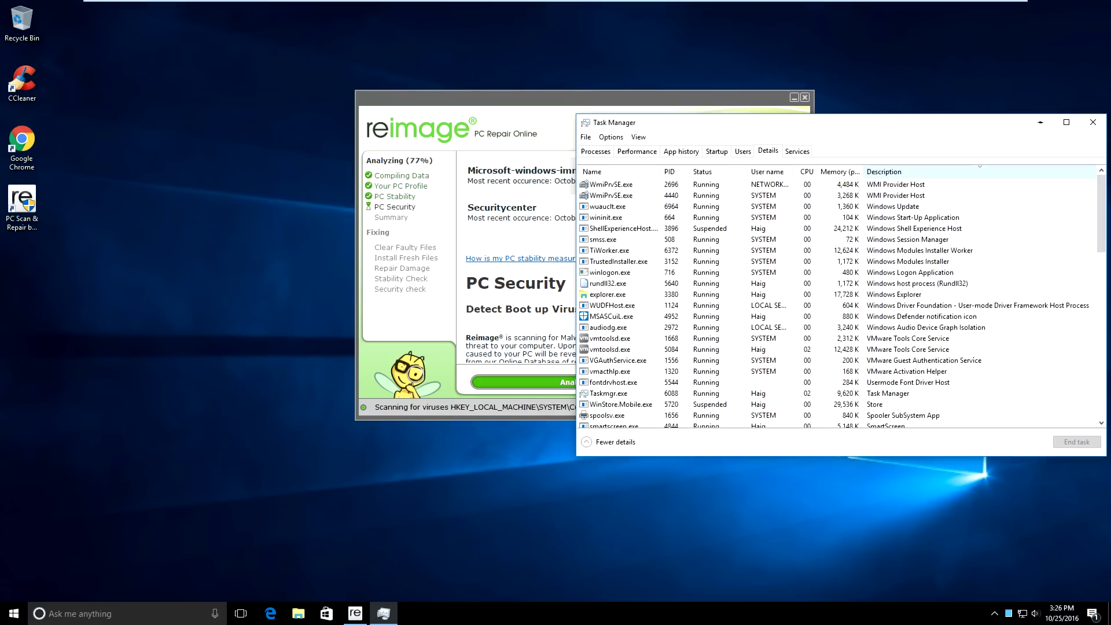
{"action": "left_click", "coordinate": [890, 171]}
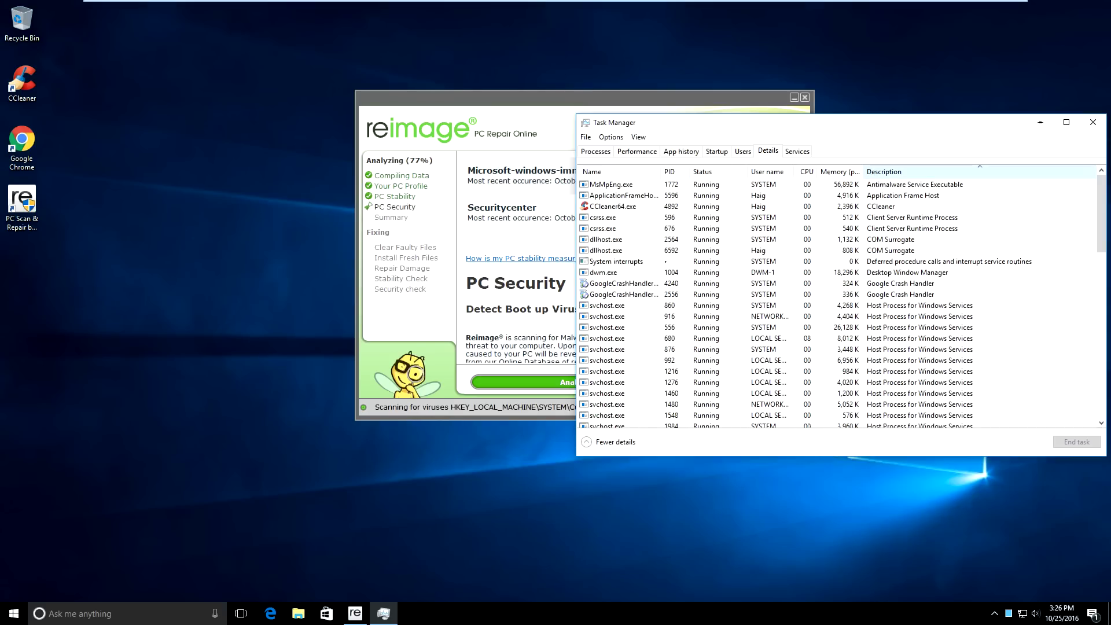
{"action": "left_click", "coordinate": [891, 171]}
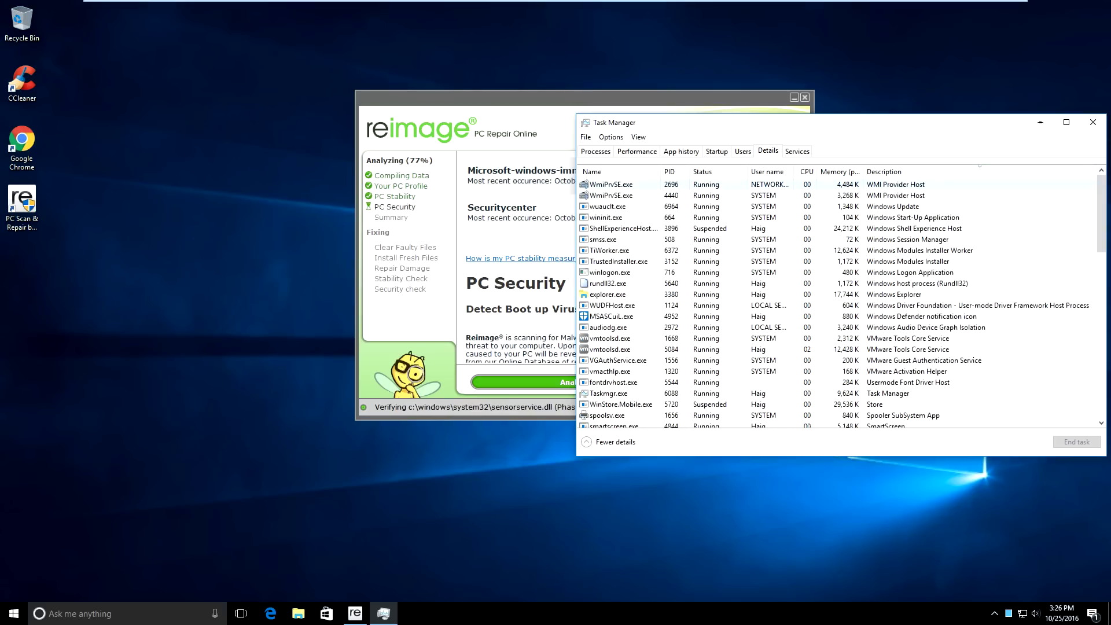
Locate the Reimage processes in the list and end the Reimage.exe task, confirming the termination.
{"action": "scroll", "coordinate": [891, 229], "scroll_direction": "down", "scroll_amount": 5}
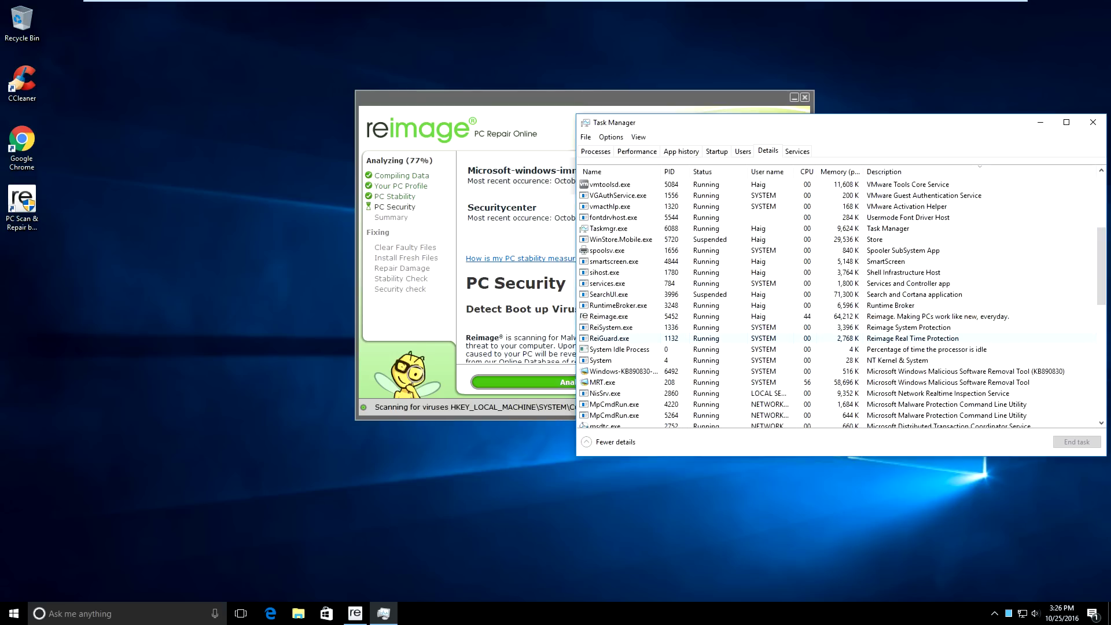
{"action": "left_click", "coordinate": [891, 338]}
{"action": "left_click", "coordinate": [890, 327]}
{"action": "left_click", "coordinate": [891, 316]}
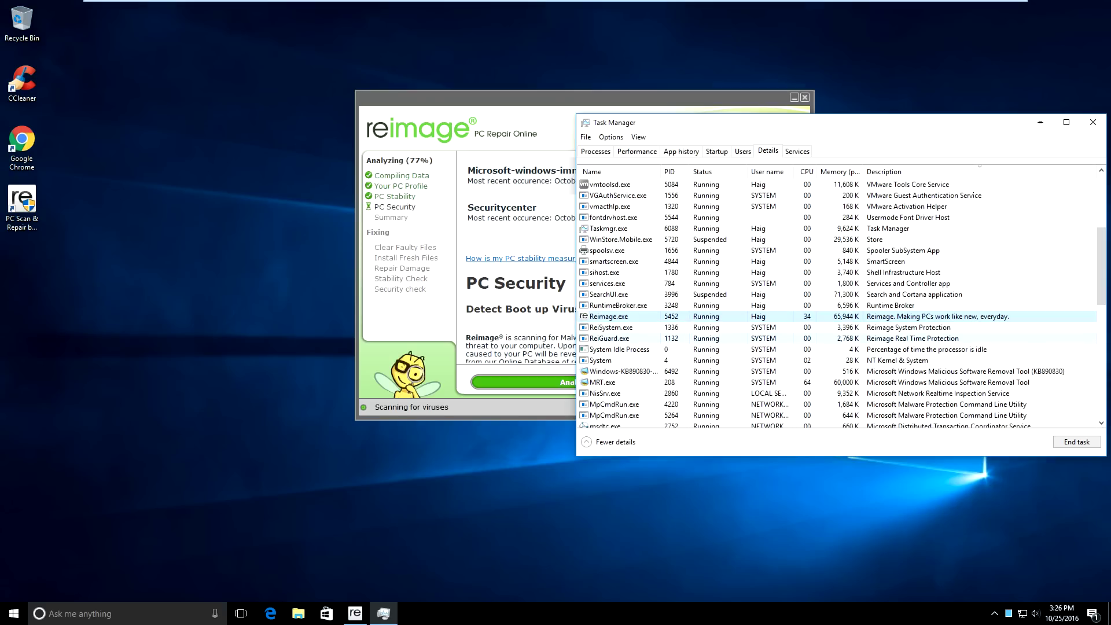
{"action": "left_click", "coordinate": [609, 338]}
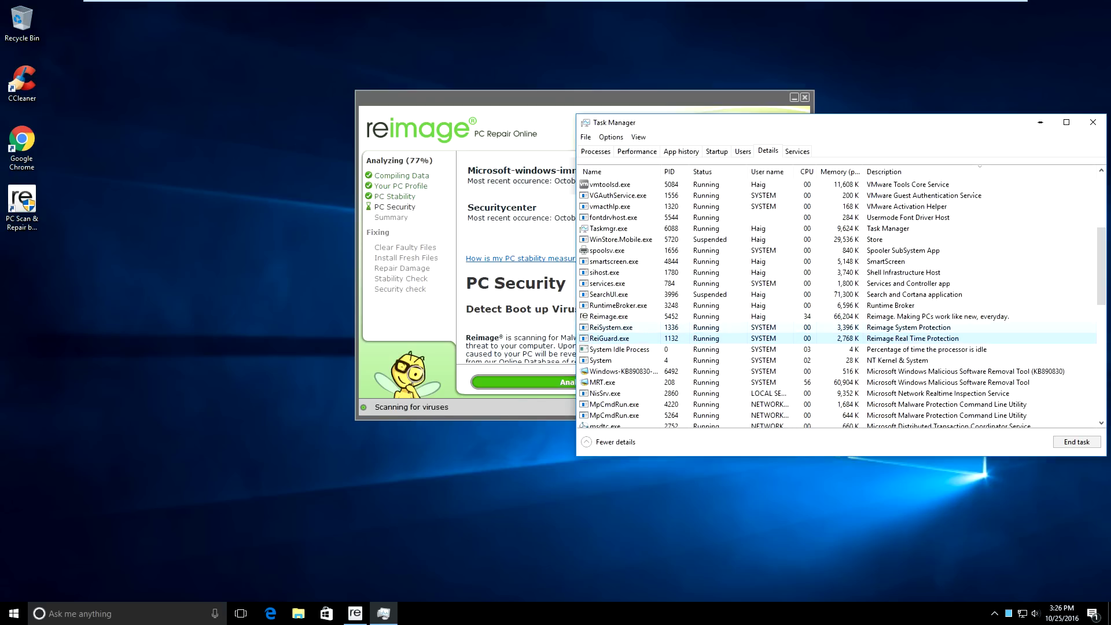
{"action": "left_click", "coordinate": [609, 316]}
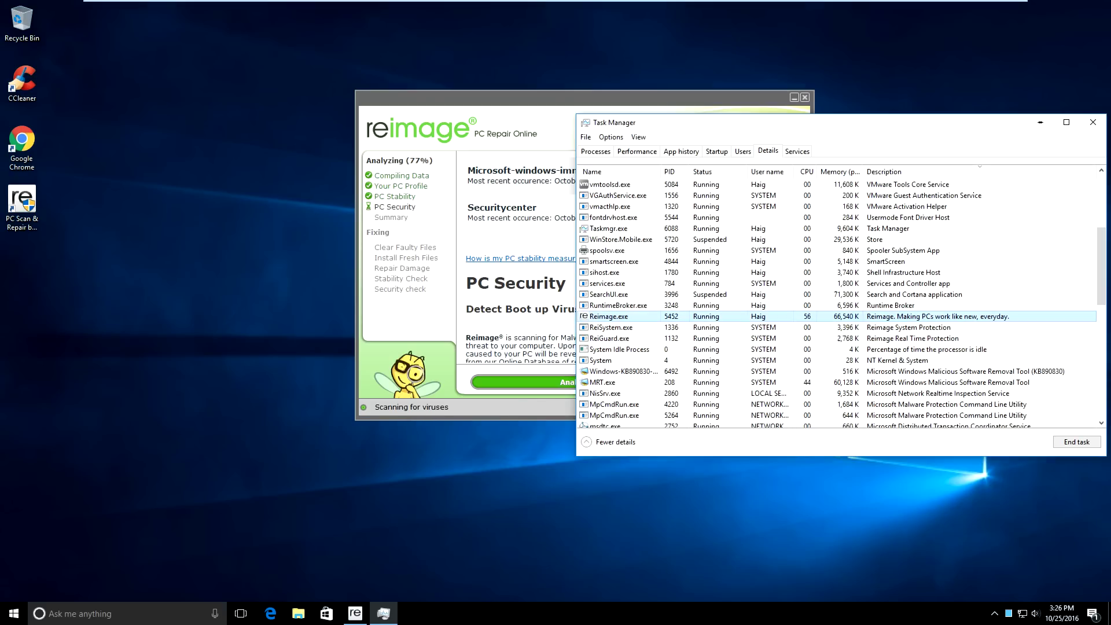
{"action": "right_click", "coordinate": [654, 316]}
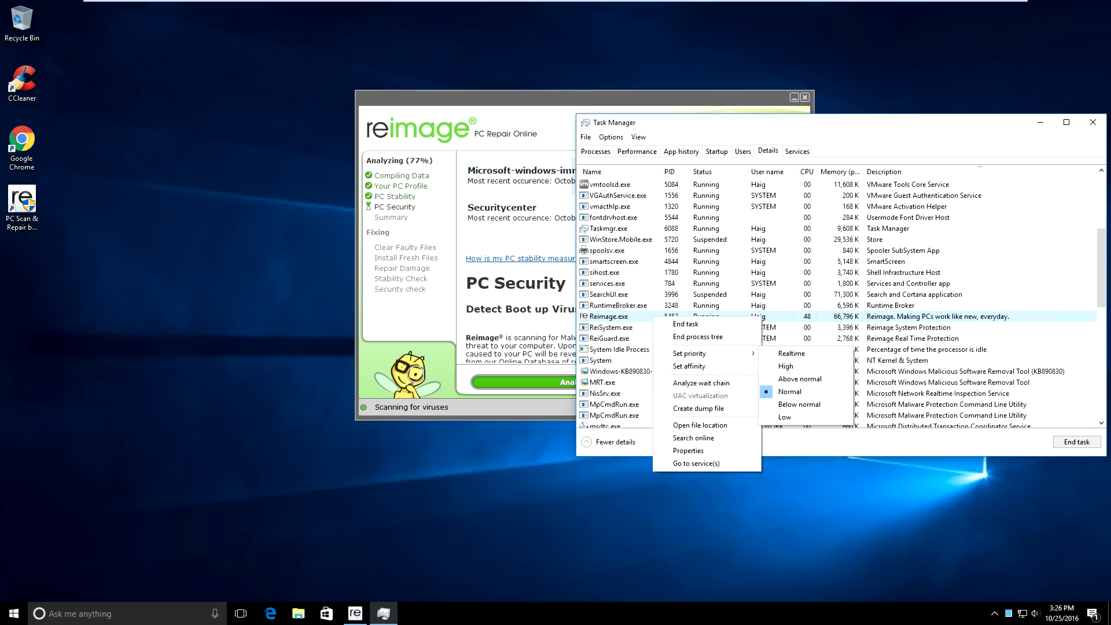
{"action": "left_click", "coordinate": [677, 324]}
{"action": "left_click", "coordinate": [570, 324]}
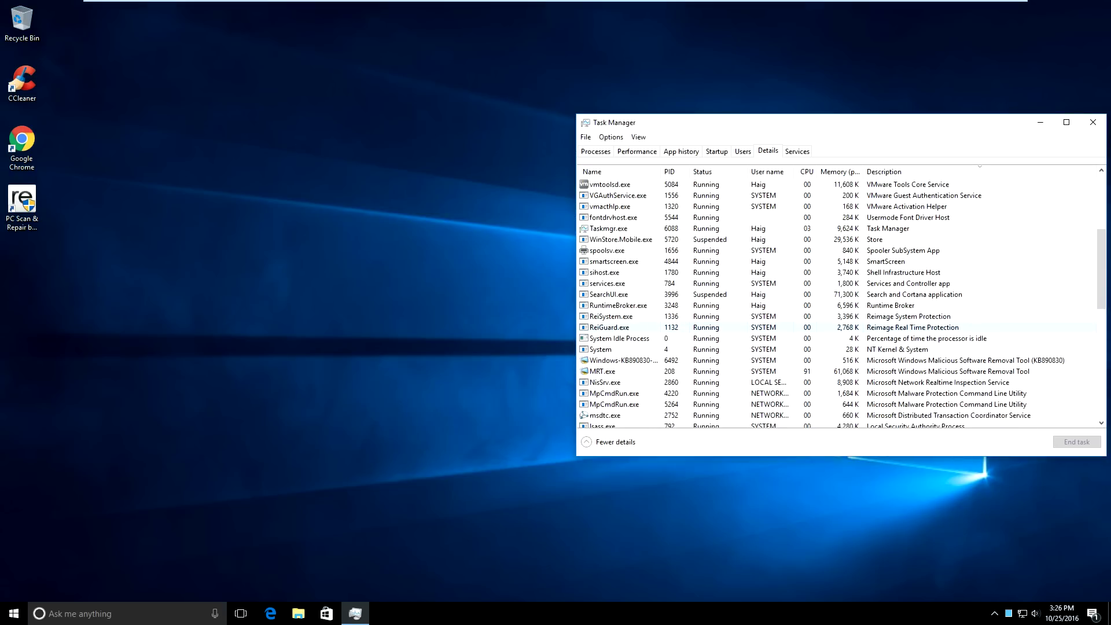
End the ReiSystem.exe and ReiGuard.exe processes, confirming each termination.
{"action": "right_click", "coordinate": [620, 316]}
{"action": "left_click", "coordinate": [645, 321]}
{"action": "left_click", "coordinate": [567, 324]}
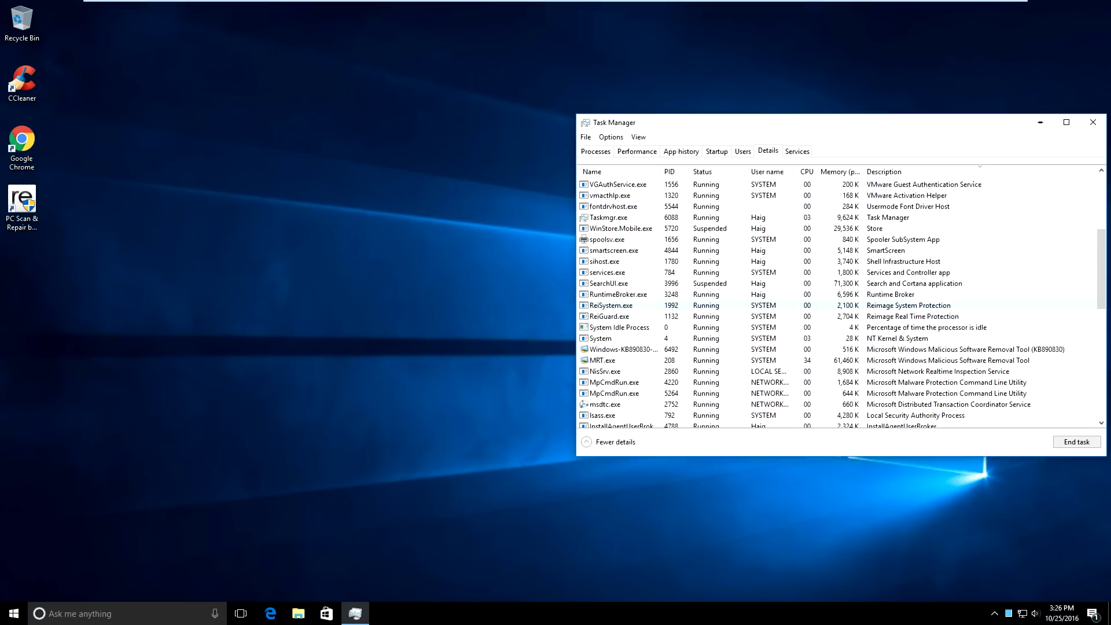
{"action": "left_click", "coordinate": [614, 315]}
{"action": "right_click", "coordinate": [614, 315]}
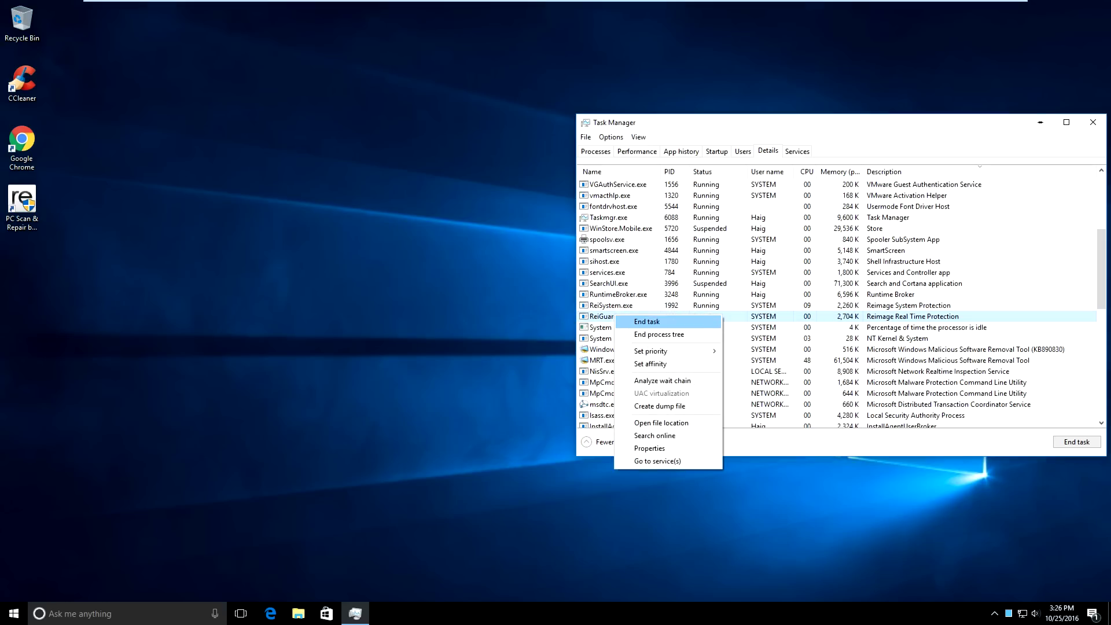
{"action": "left_click", "coordinate": [646, 321]}
{"action": "left_click", "coordinate": [572, 324]}
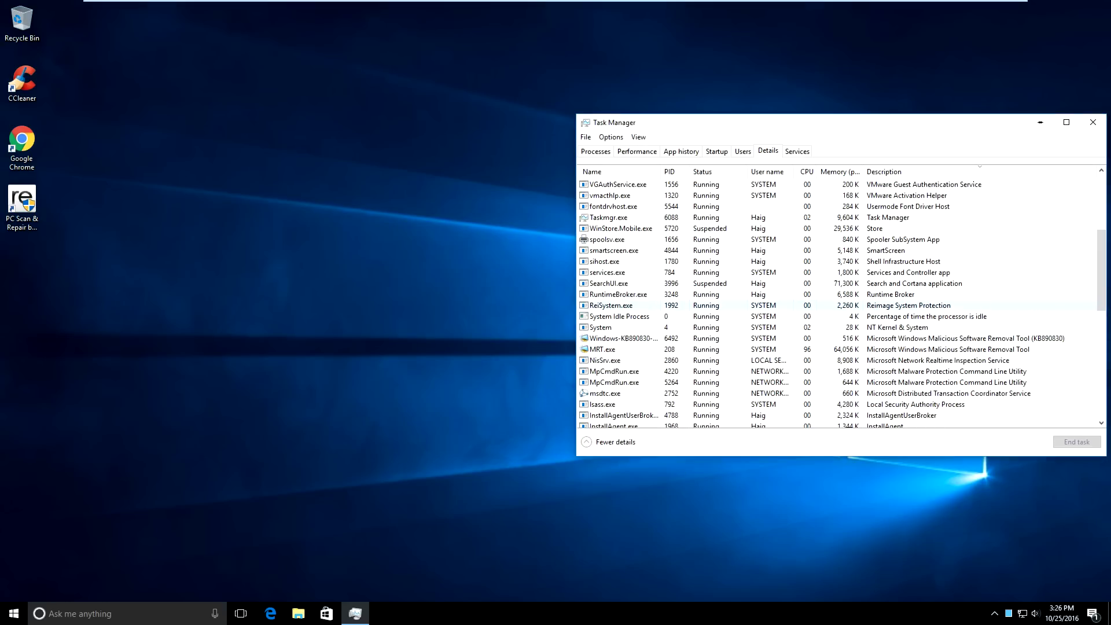
End the restarted ReiSystem.exe process and confirm the termination.
{"action": "left_click", "coordinate": [610, 305]}
{"action": "right_click", "coordinate": [610, 305]}
{"action": "left_click", "coordinate": [640, 311]}
{"action": "left_click", "coordinate": [571, 324]}
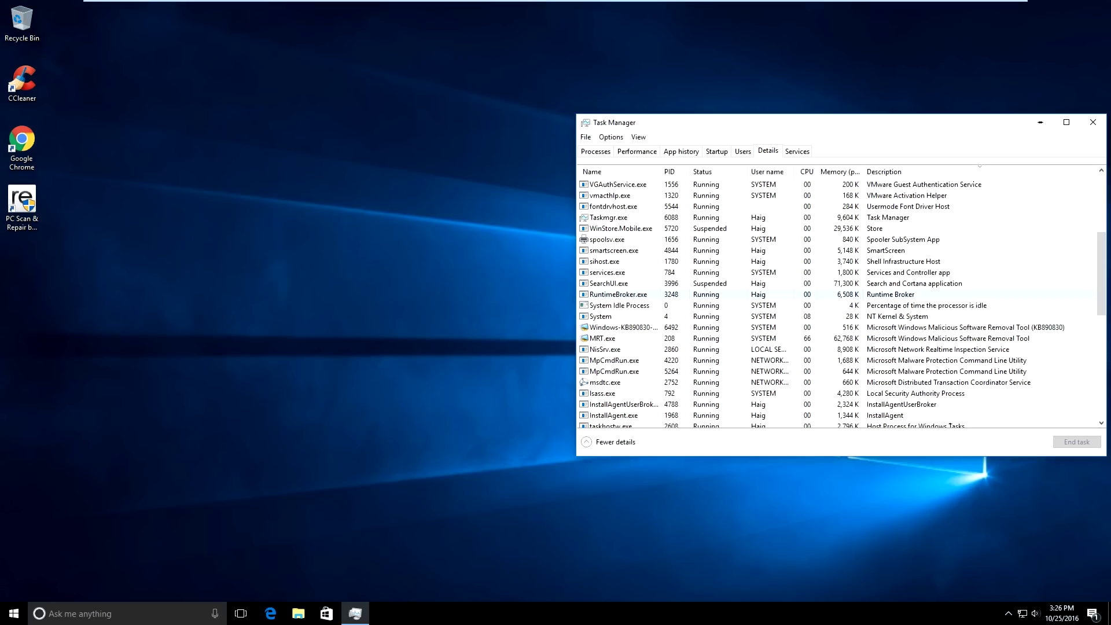
Check the process list for remaining Reimage entries and close Task Manager.
{"action": "scroll", "coordinate": [821, 304], "scroll_direction": "down", "scroll_amount": 8}
{"action": "scroll", "coordinate": [820, 305], "scroll_direction": "up", "scroll_amount": 12}
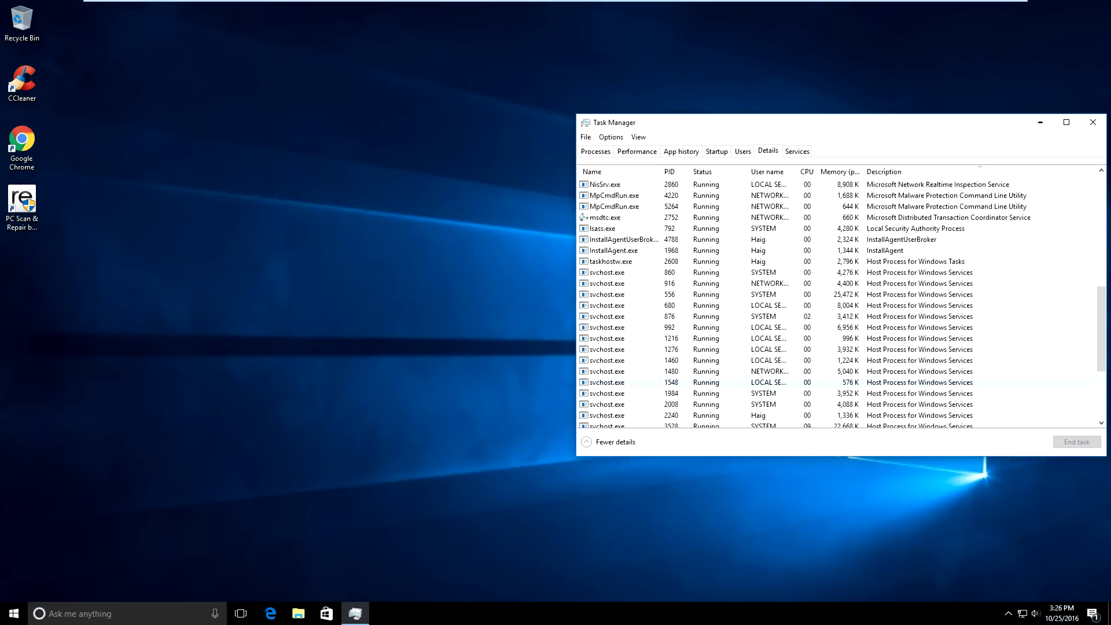
{"action": "scroll", "coordinate": [821, 304], "scroll_direction": "up", "scroll_amount": 2}
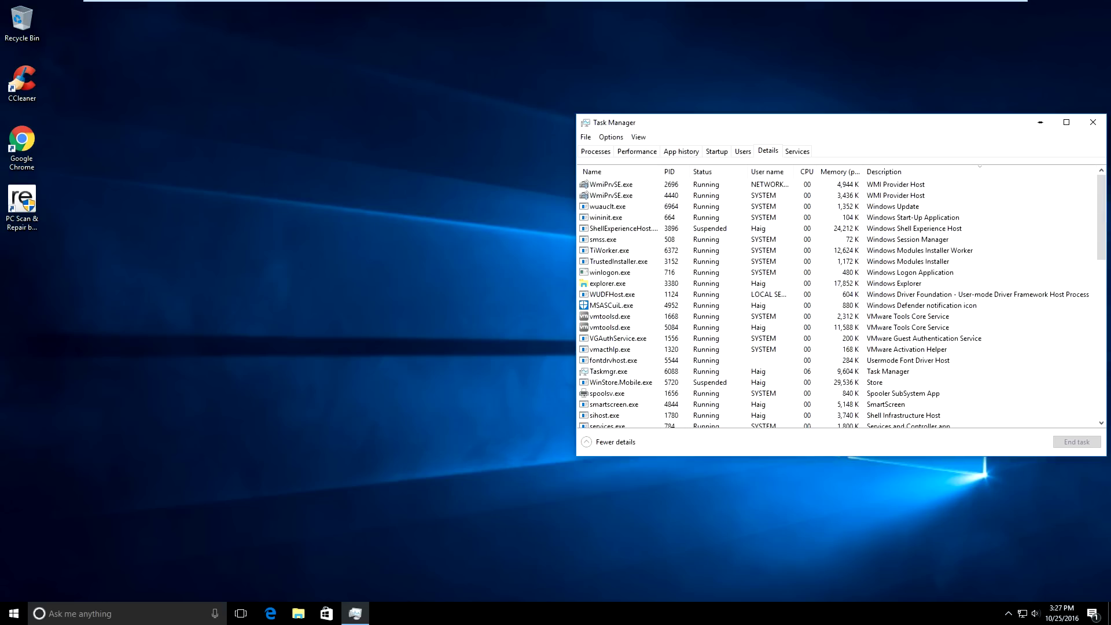
{"action": "left_click_drag", "start_coordinate": [790, 131], "coordinate": [601, 130]}
{"action": "left_click", "coordinate": [903, 122]}
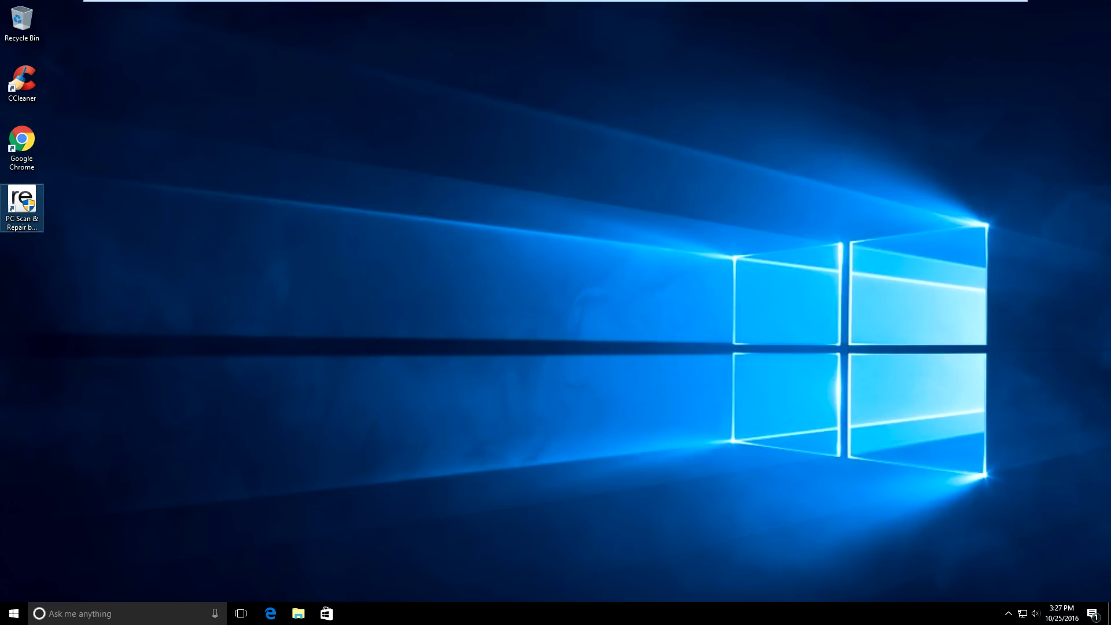
Open the properties of the PC Scan & Repair by Reimage desktop shortcut and go to its target's file location.
{"action": "right_click", "coordinate": [22, 213]}
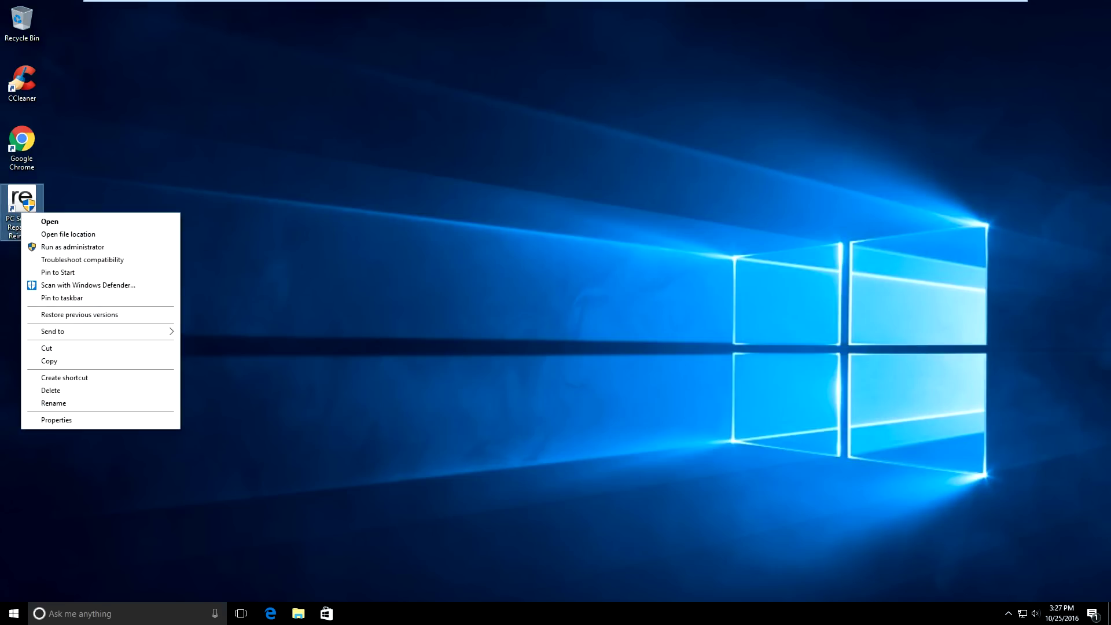
{"action": "left_click", "coordinate": [56, 419]}
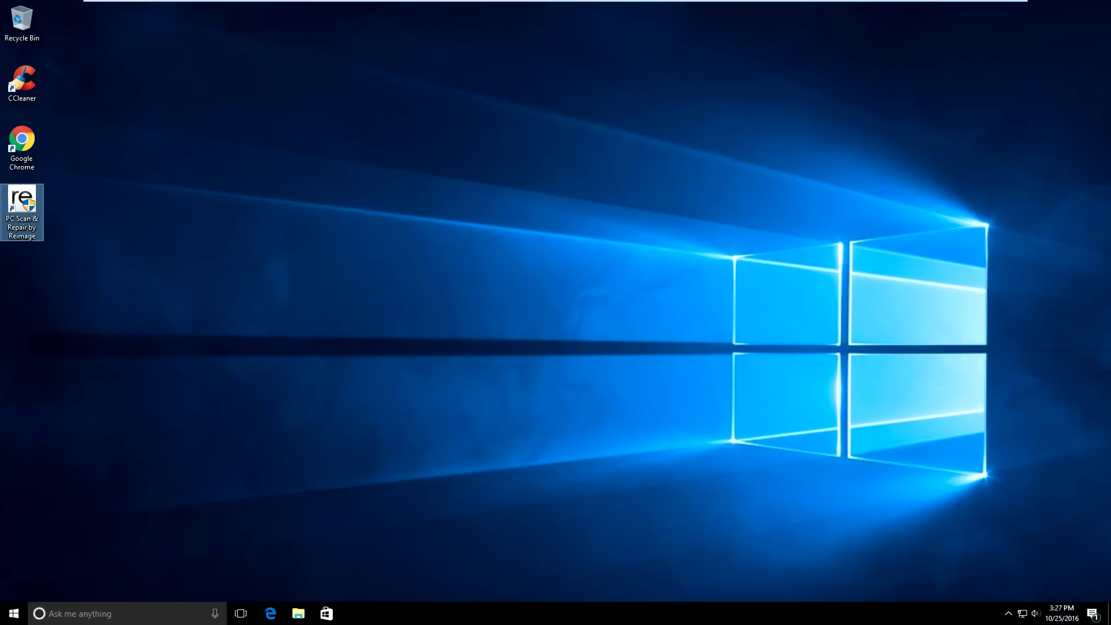
{"action": "left_click", "coordinate": [74, 423]}
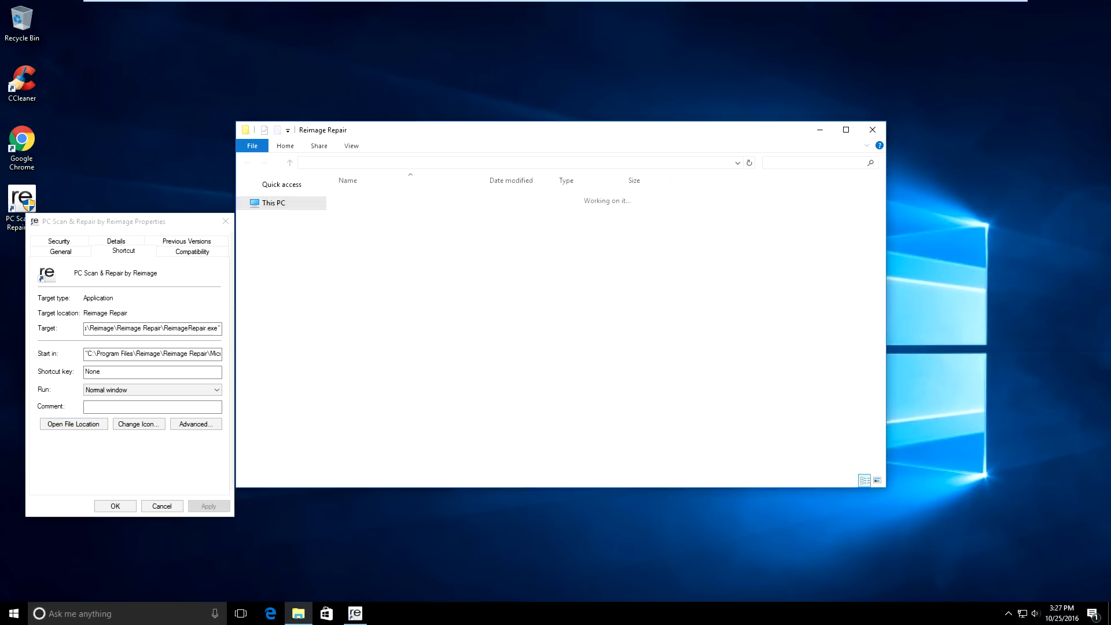
{"action": "left_click", "coordinate": [752, 347]}
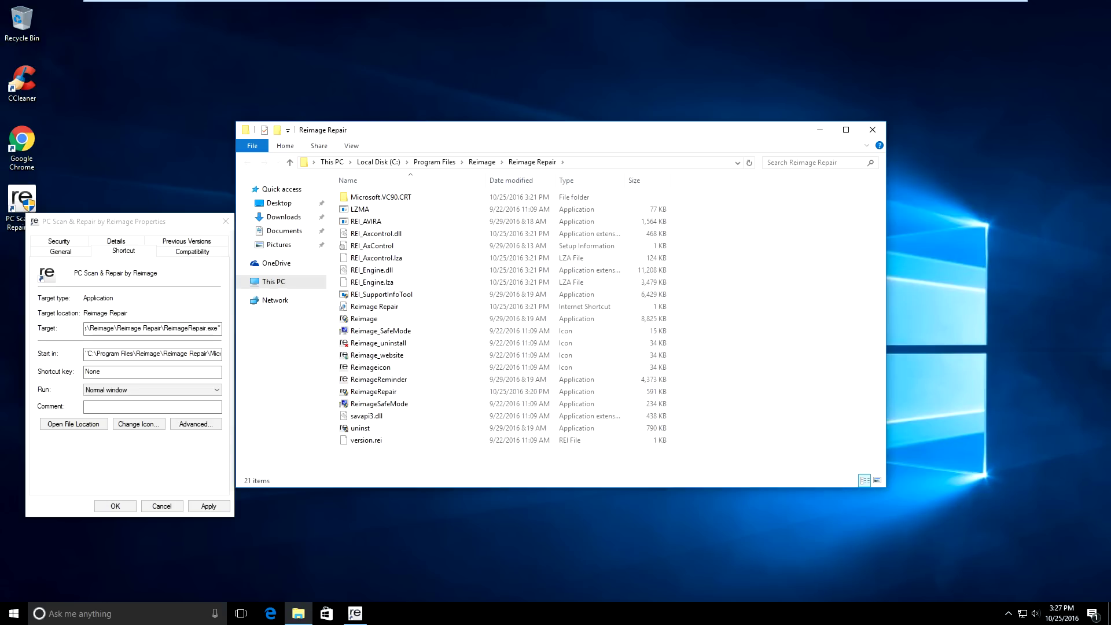
Run the uninst application from the Reimage Repair folder and allow it to make changes.
{"action": "left_click", "coordinate": [358, 428]}
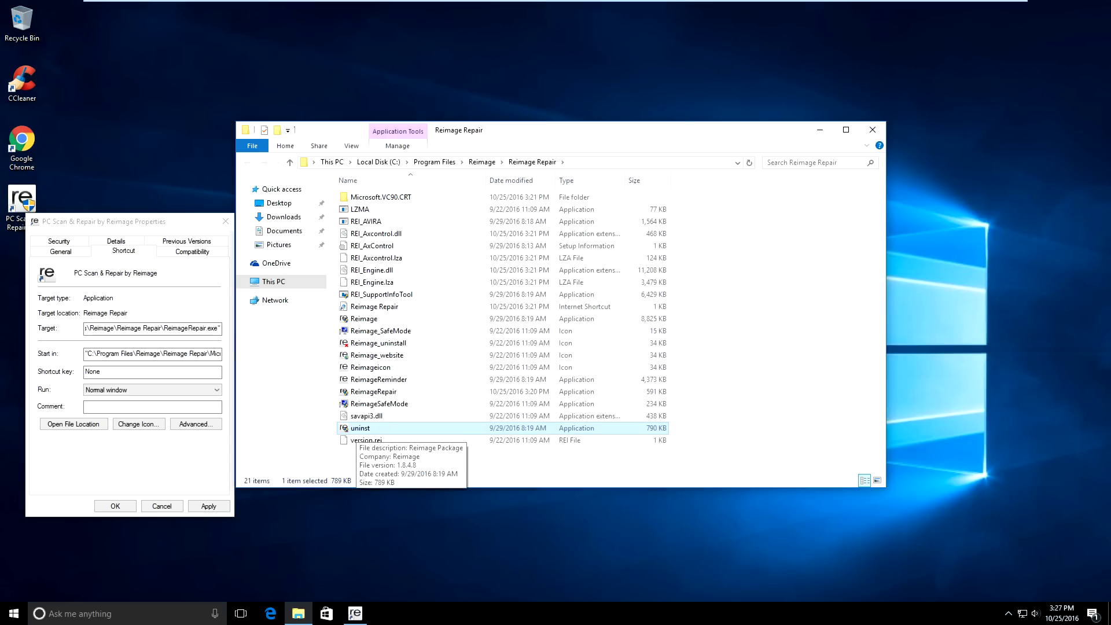
{"action": "left_click", "coordinate": [357, 429]}
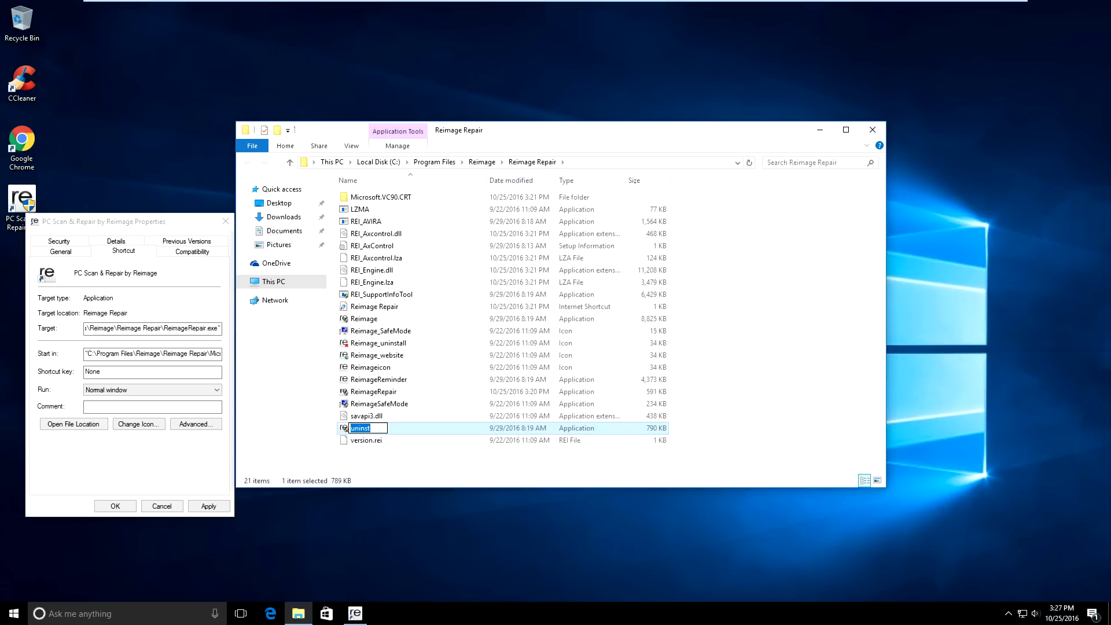
{"action": "key", "text": "Escape"}
{"action": "key", "text": "Return"}
{"action": "left_click", "coordinate": [496, 386]}
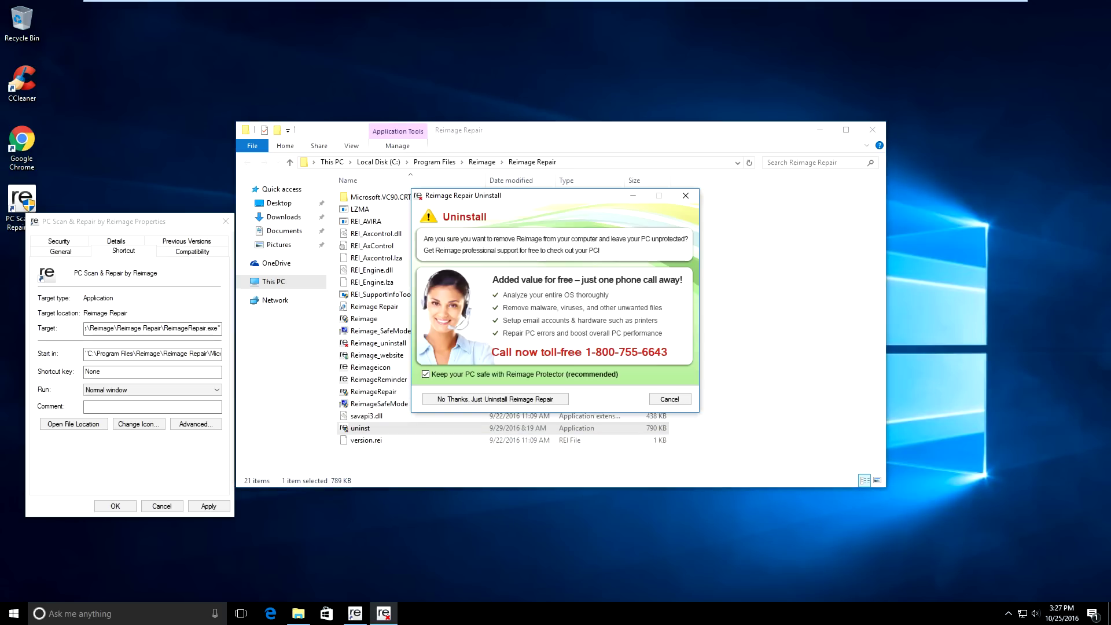
Complete the Reimage Repair uninstall, declining the special offer and skipping the feedback form, and close the Reimage folder and shortcut properties windows.
{"action": "key", "text": "Return"}
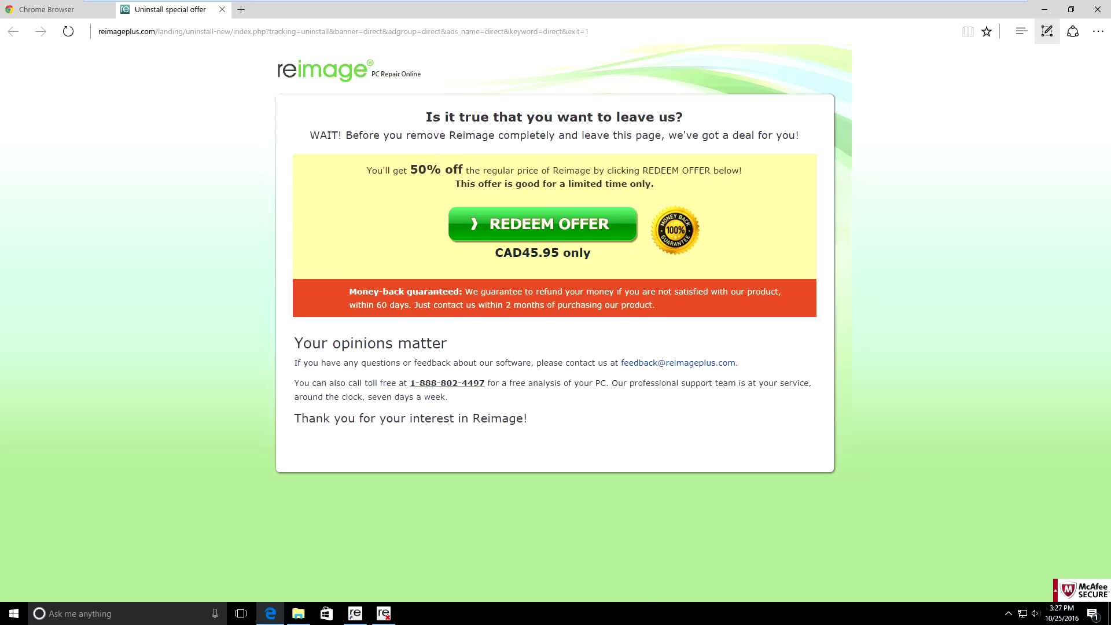
{"action": "left_click", "coordinate": [1097, 10]}
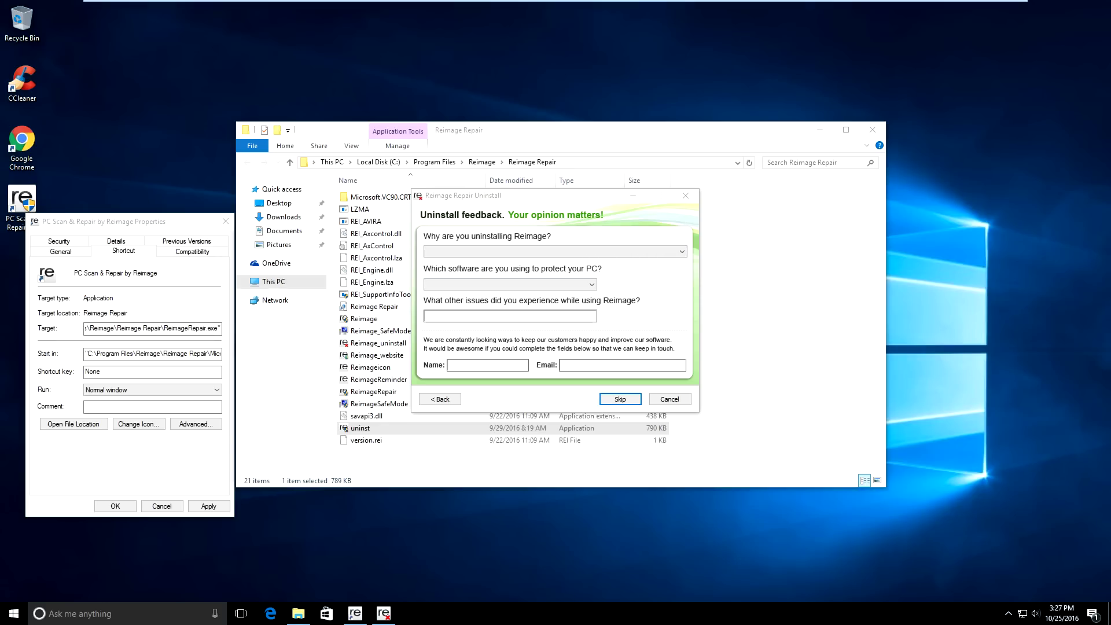
{"action": "left_click", "coordinate": [620, 401]}
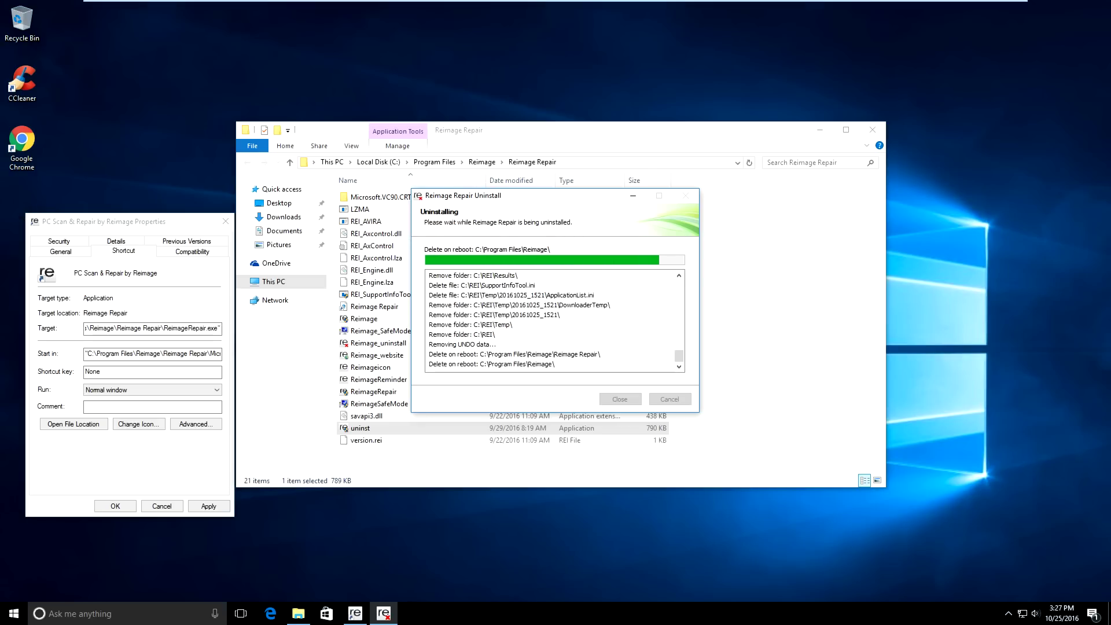
{"action": "key", "text": "Return"}
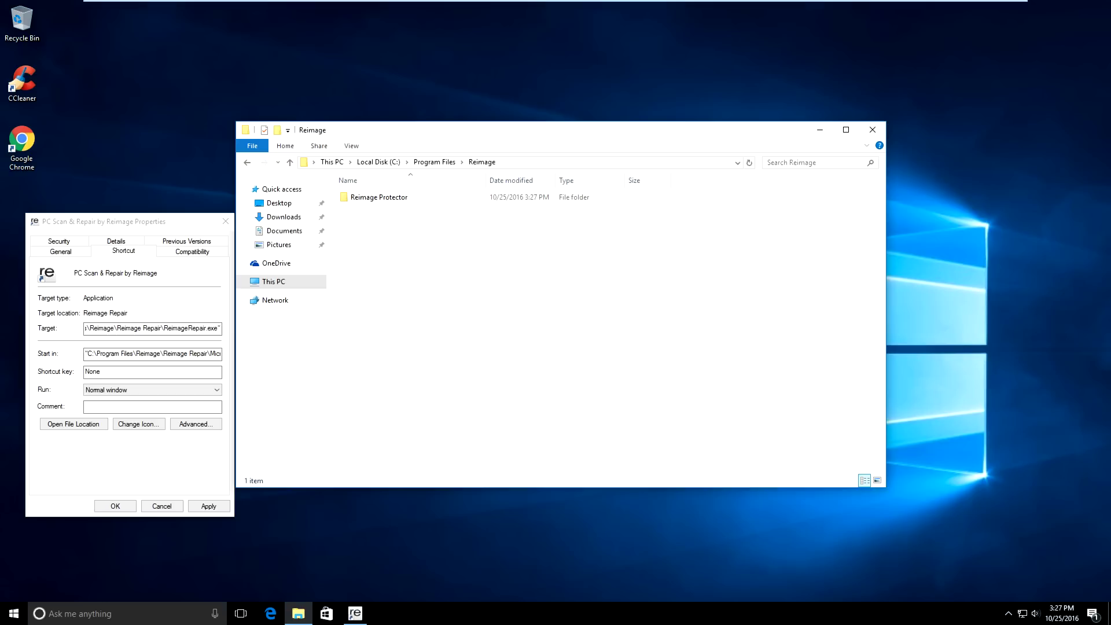
{"action": "left_click", "coordinate": [872, 129]}
{"action": "left_click", "coordinate": [226, 221]}
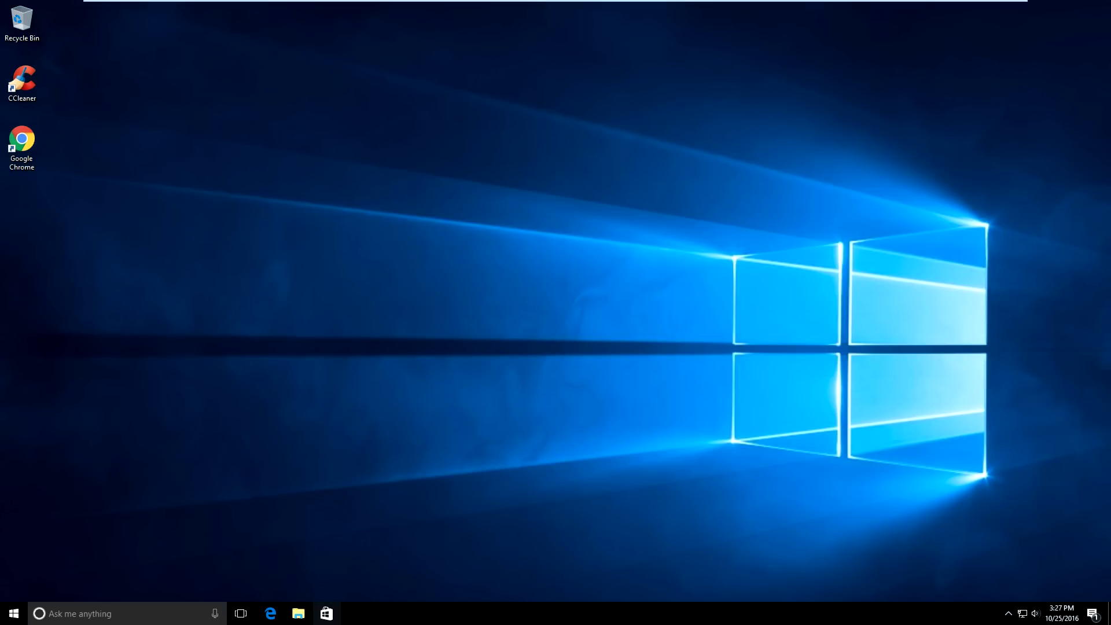
Switch to Google Chrome from the desktop and maximize its window.
{"action": "double_click", "coordinate": [22, 145]}
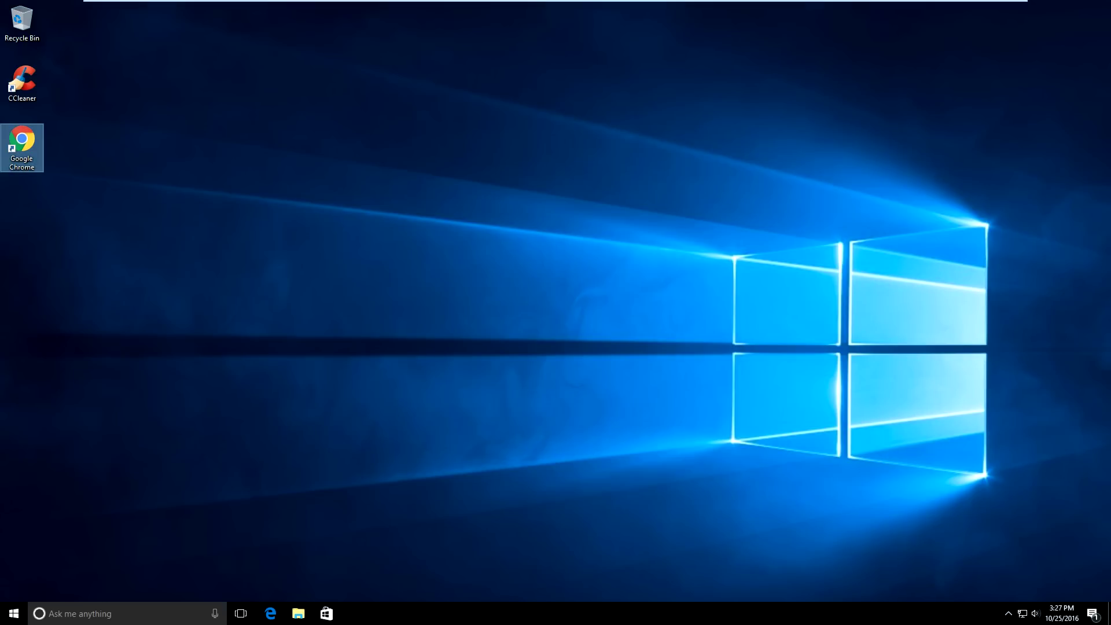
{"action": "key", "text": "Return"}
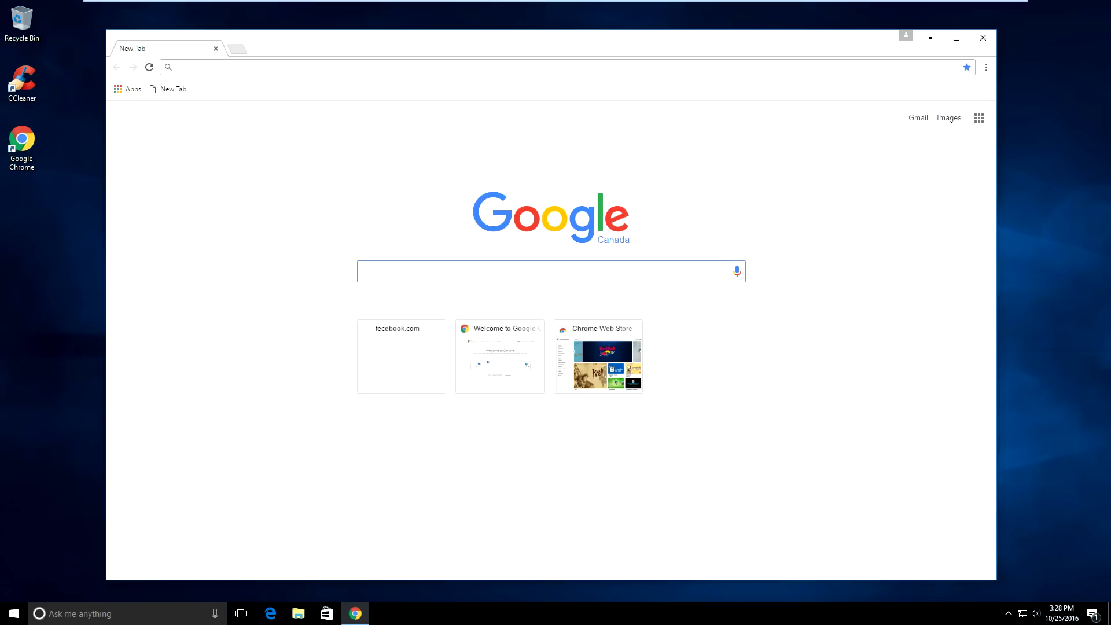
{"action": "key", "text": "ctrl+d"}
{"action": "key", "text": "Escape"}
{"action": "left_click", "coordinate": [956, 37]}
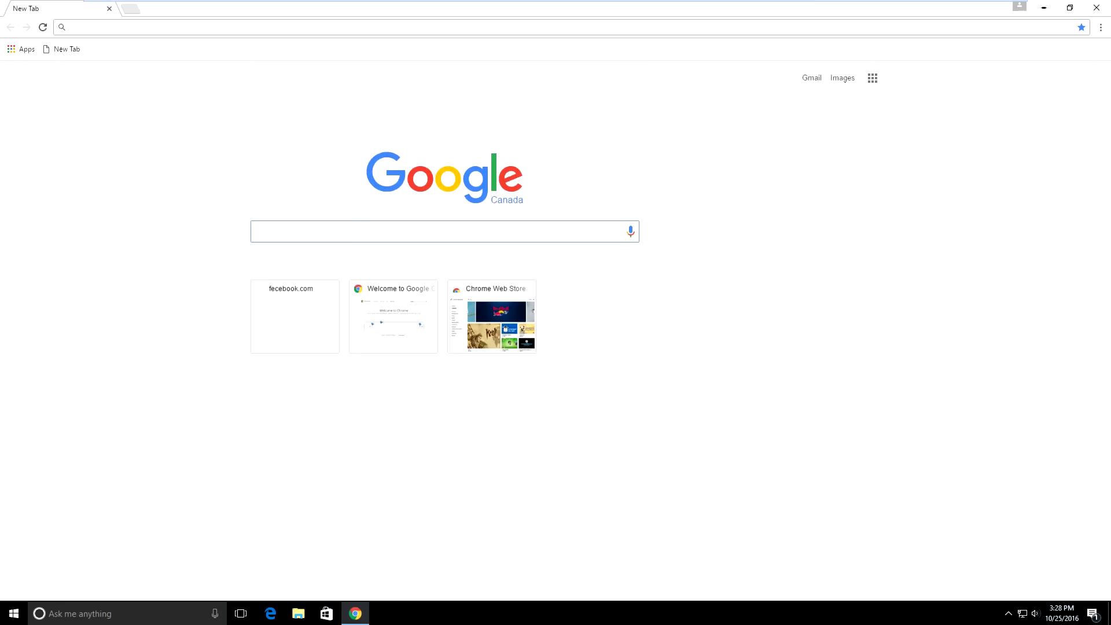
Search Google for adwcleaner and open the AdwCleaner download page on BleepingComputer.com.
{"action": "type", "text": "dw"}
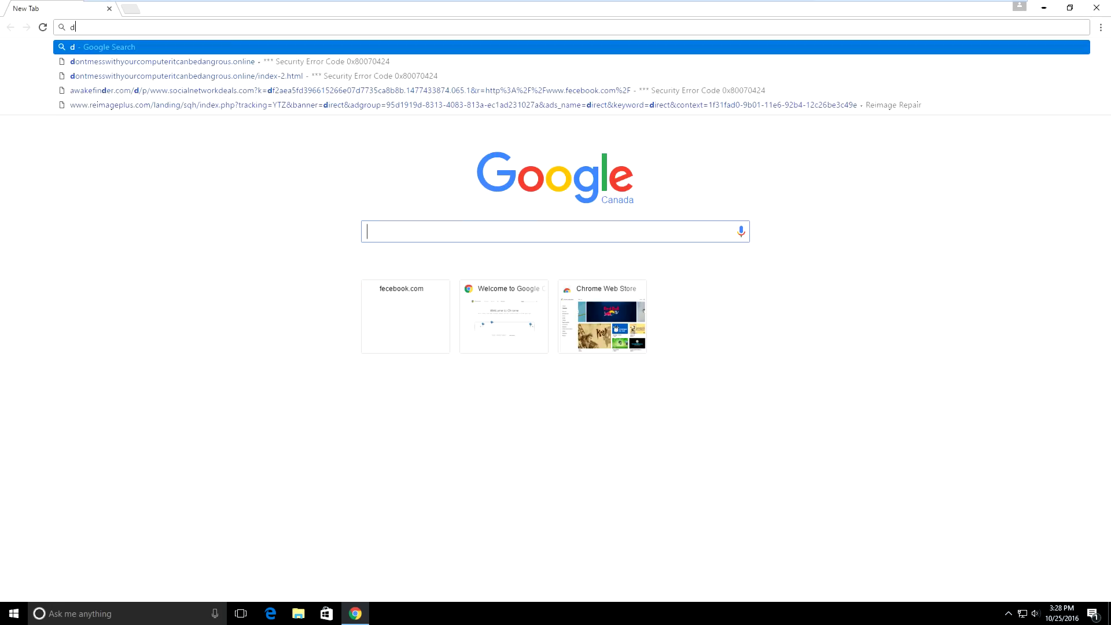
{"action": "key", "text": "BackSpace"}
{"action": "key", "text": "BackSpace"}
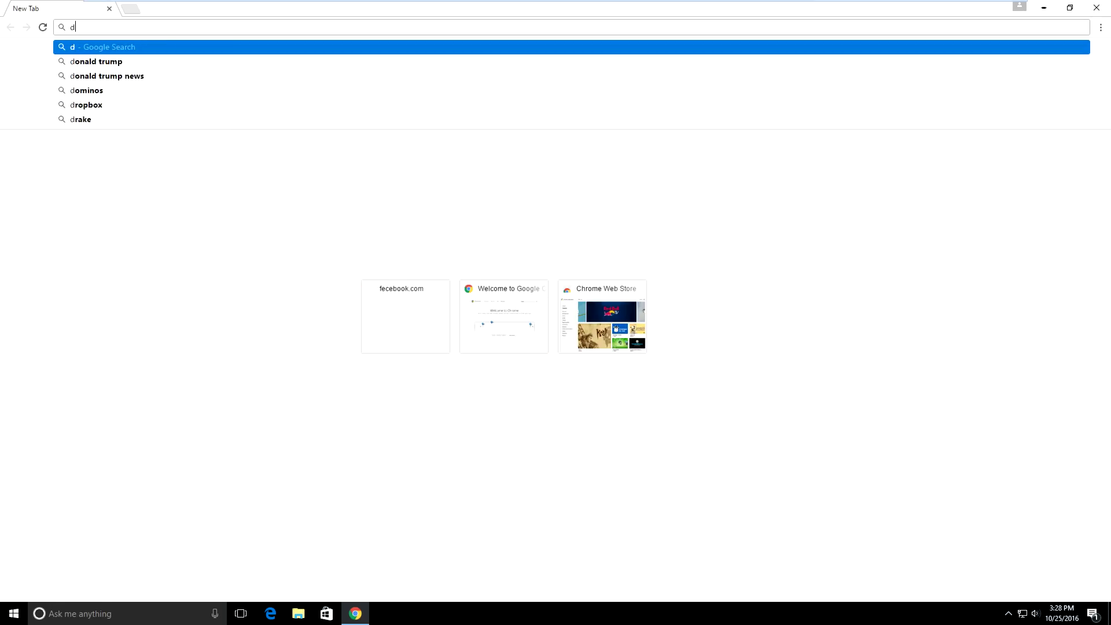
{"action": "type", "text": "Adw"}
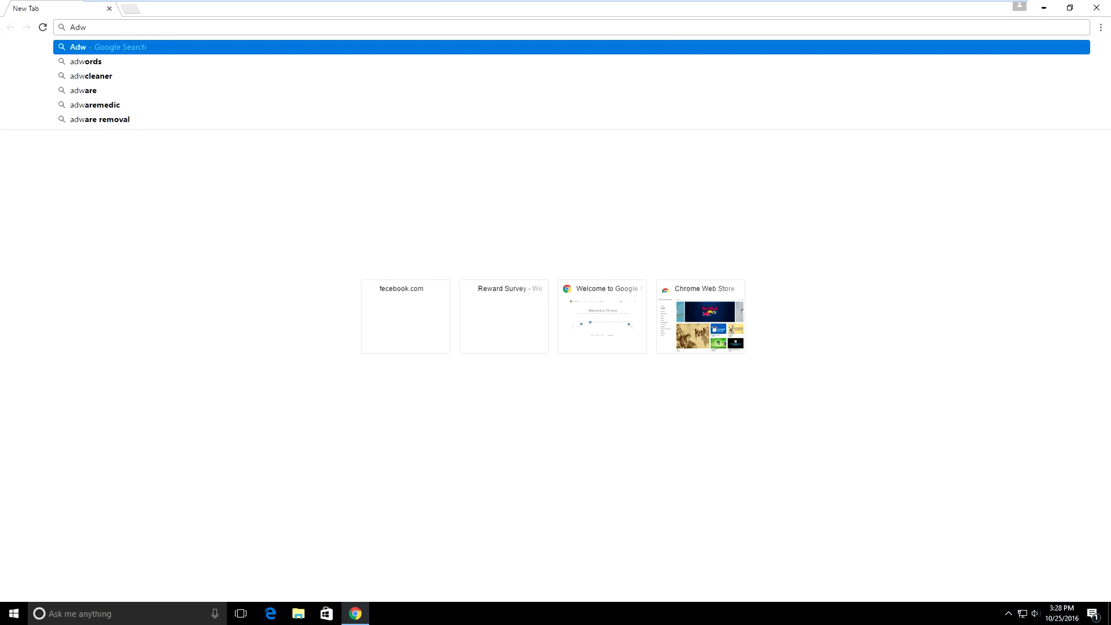
{"action": "left_click", "coordinate": [91, 75]}
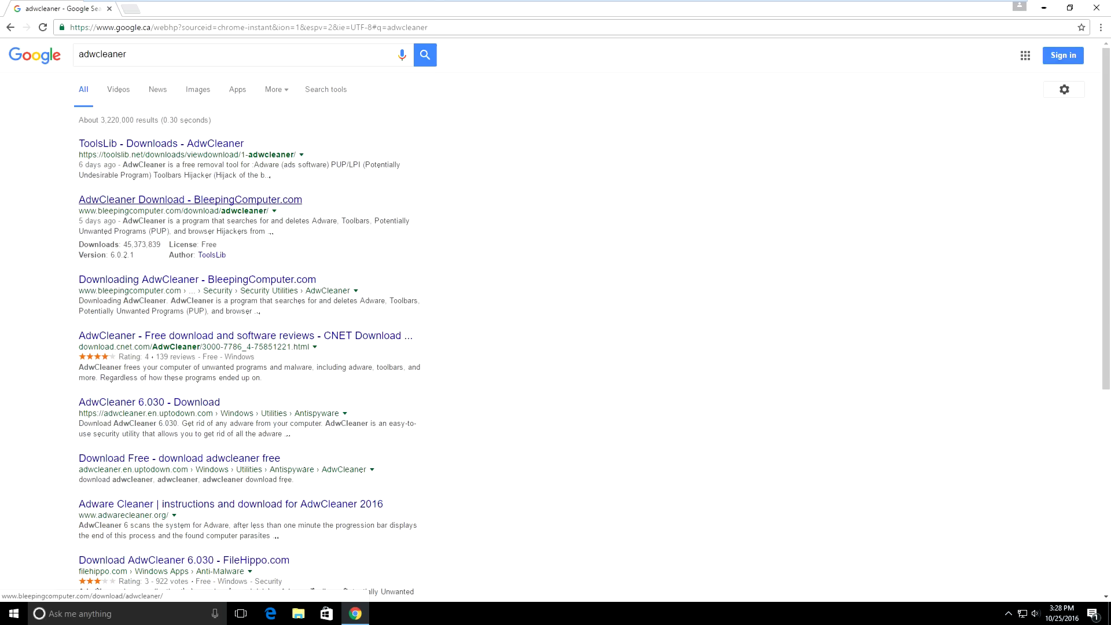
{"action": "left_click", "coordinate": [191, 200]}
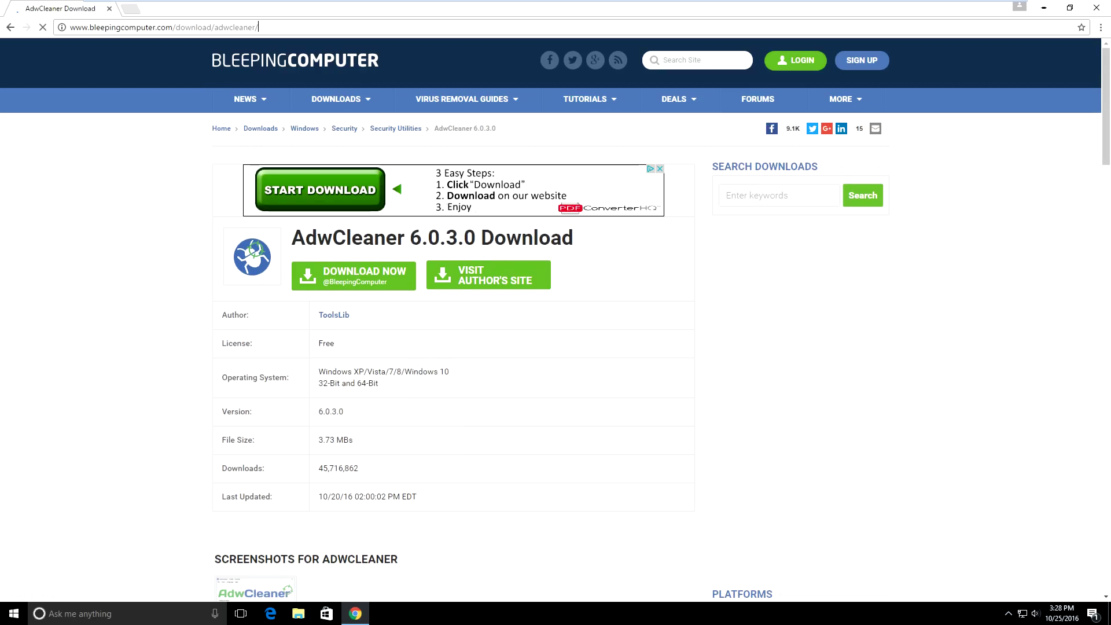
Search Google for malwarebytes, view the official malwarebytes.com home page, and minimize the browser.
{"action": "key", "text": "ctrl+l"}
{"action": "type", "text": "malware"}
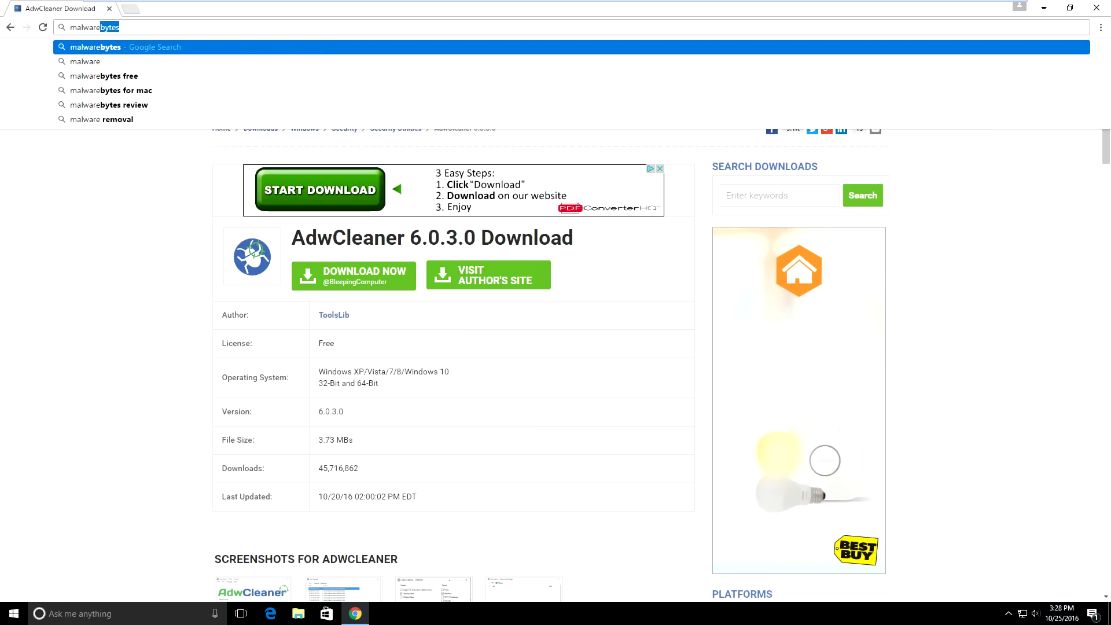
{"action": "key", "text": "Return"}
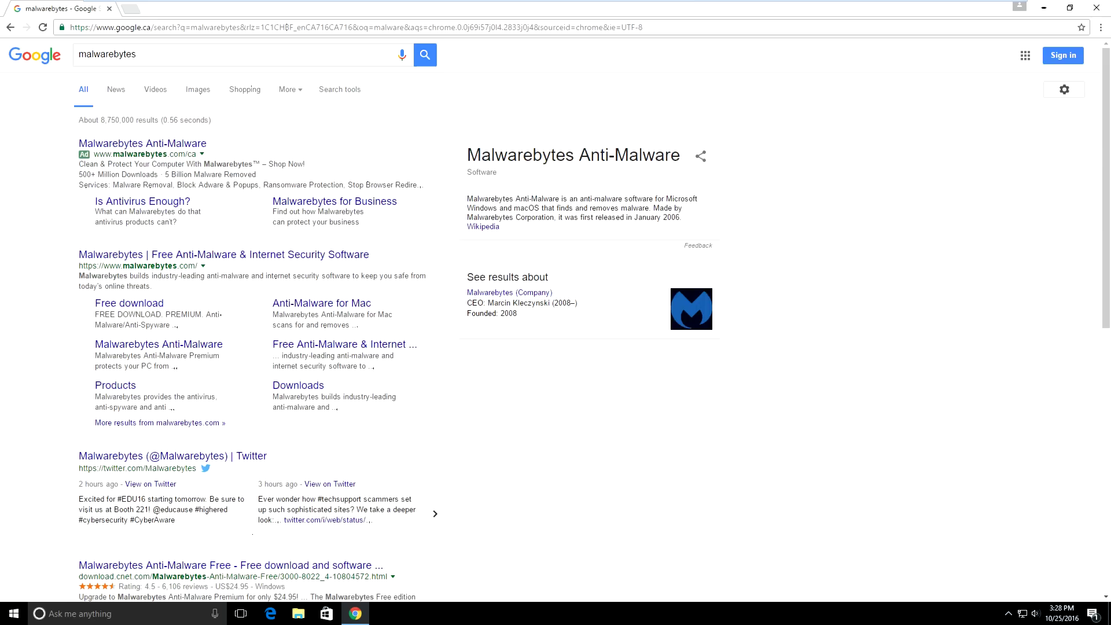
{"action": "left_click", "coordinate": [224, 255]}
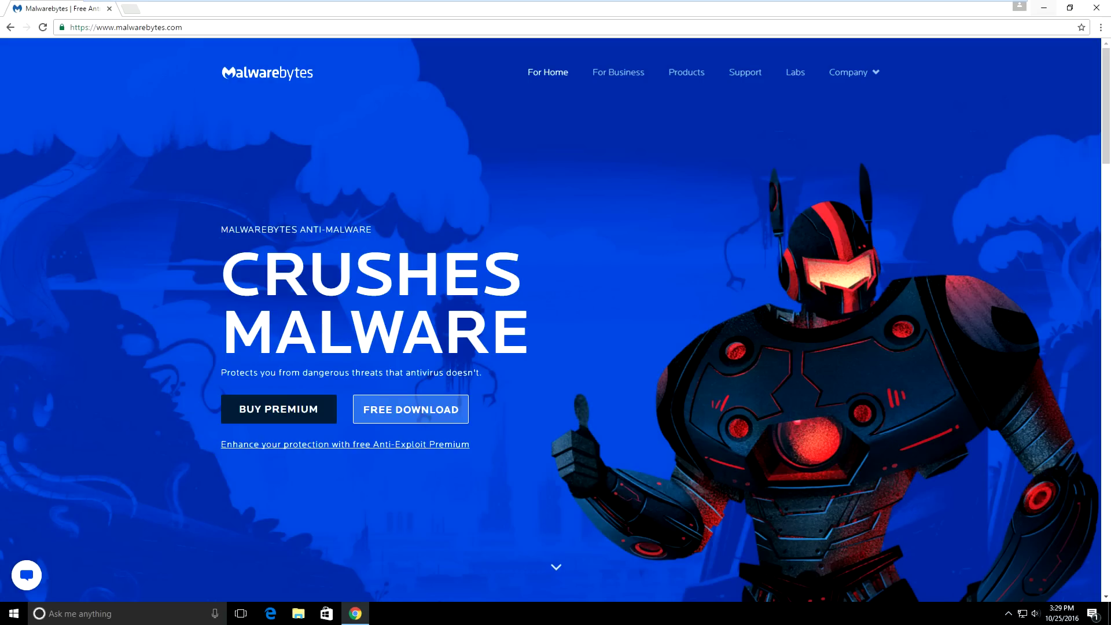
{"action": "left_click", "coordinate": [1043, 9]}
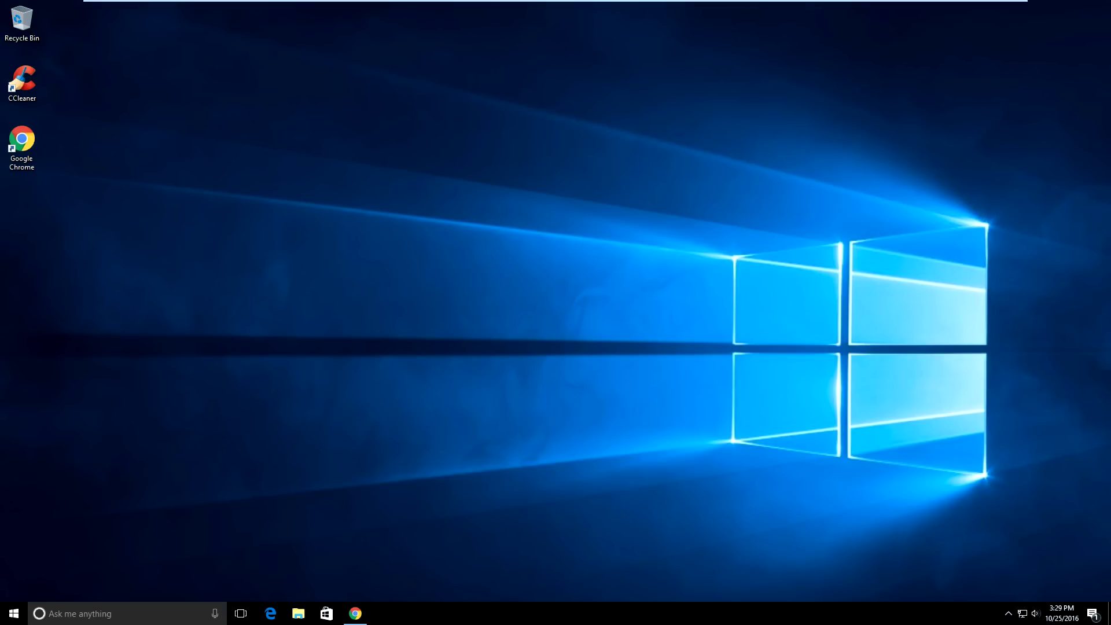